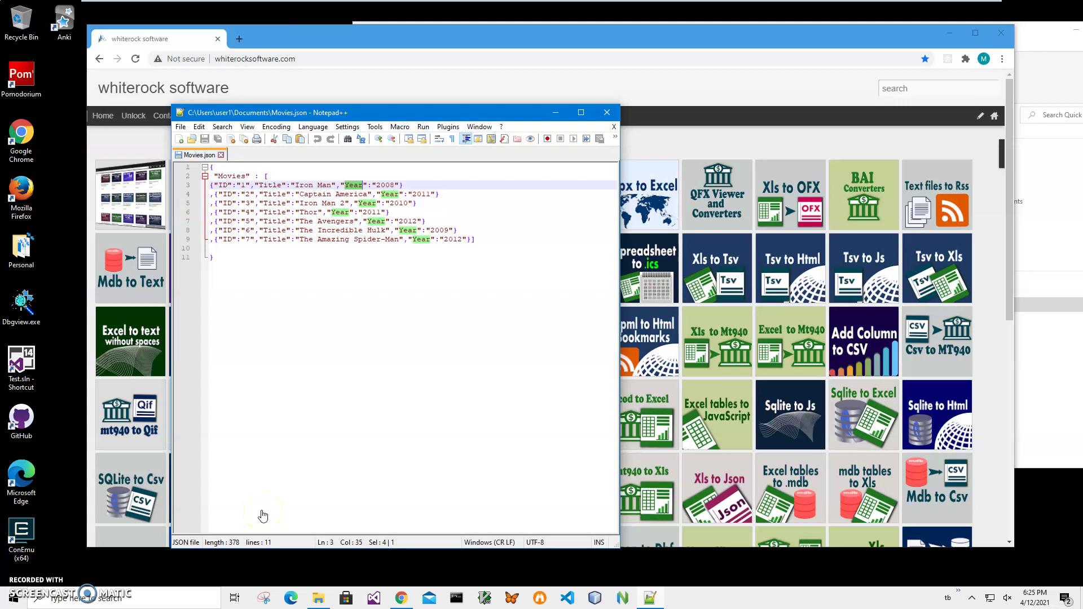
Step: Check the Movies array in Movies.json, including the Iron Man 2008 and Thor entries
left_click(282, 236)
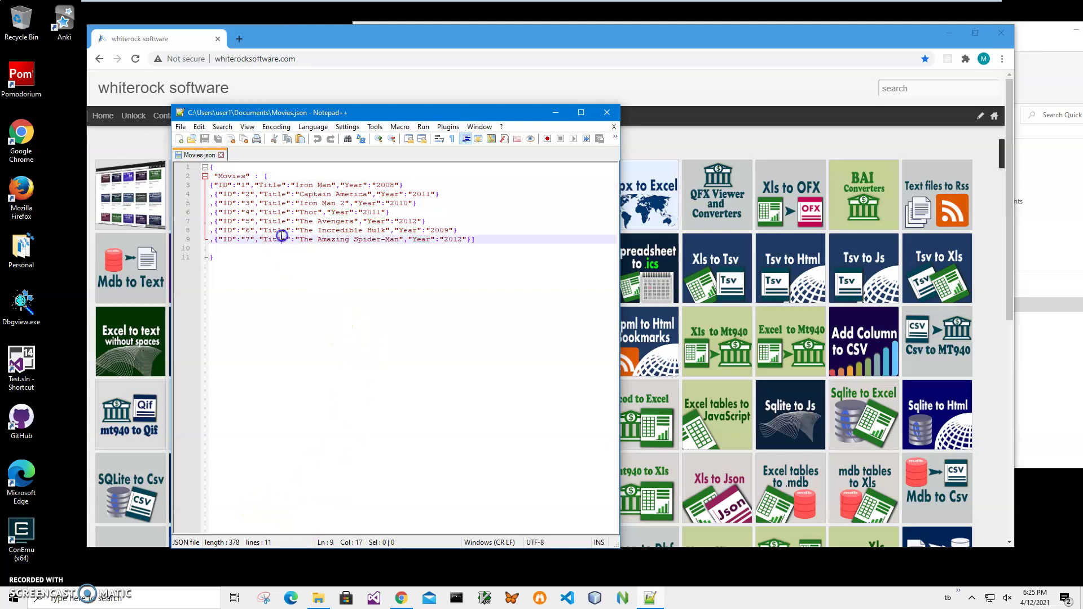
left_click(222, 176)
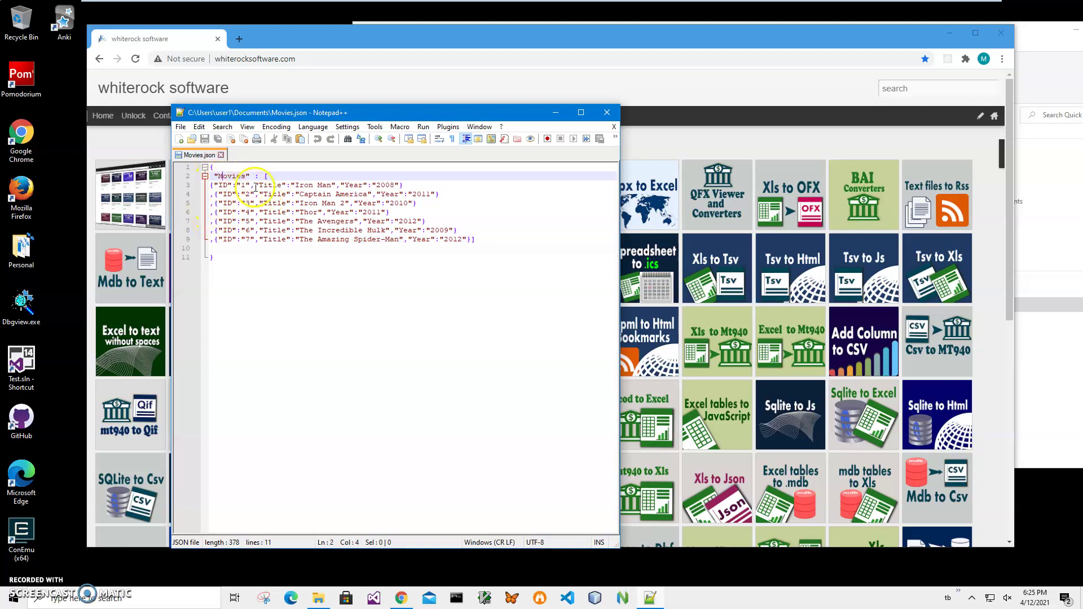
left_click(276, 185)
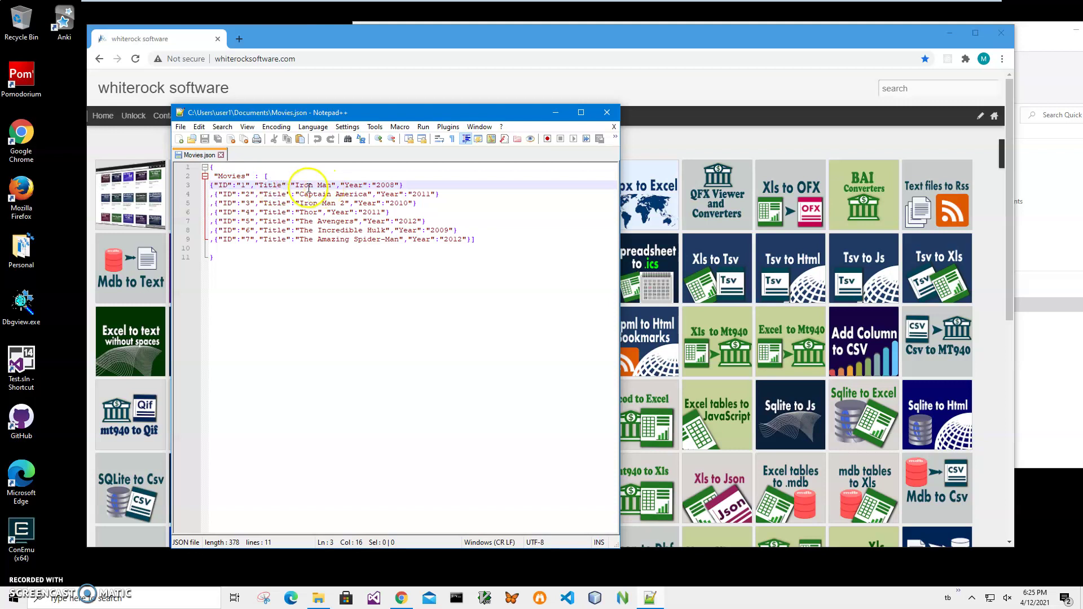
left_click(377, 185)
left_click(359, 212)
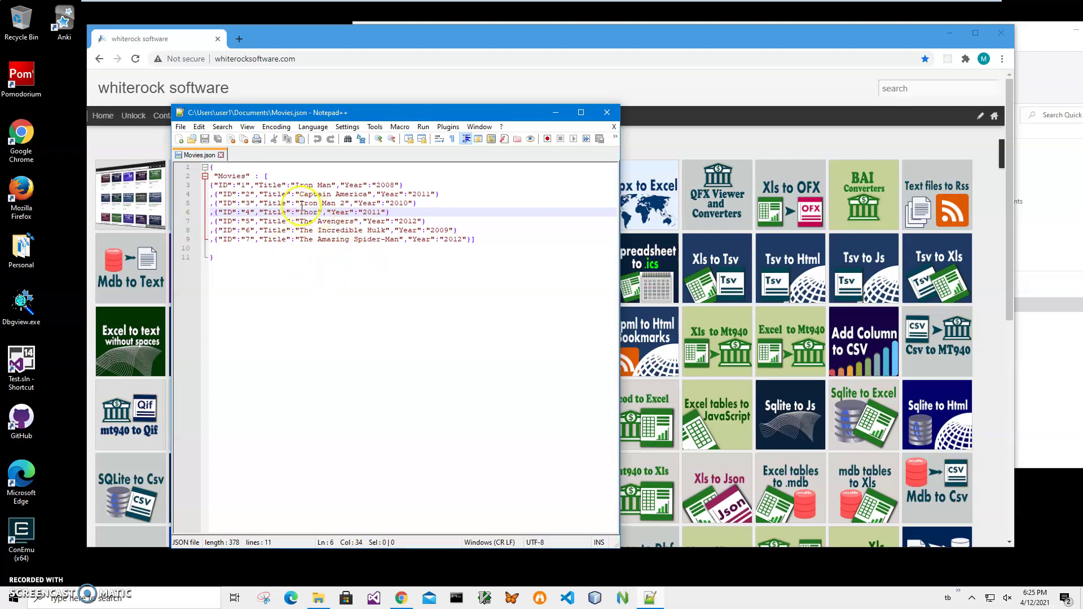
Step: Highlight every Title key and move the Notepad++ window aside to reveal the website
double_click(271, 185)
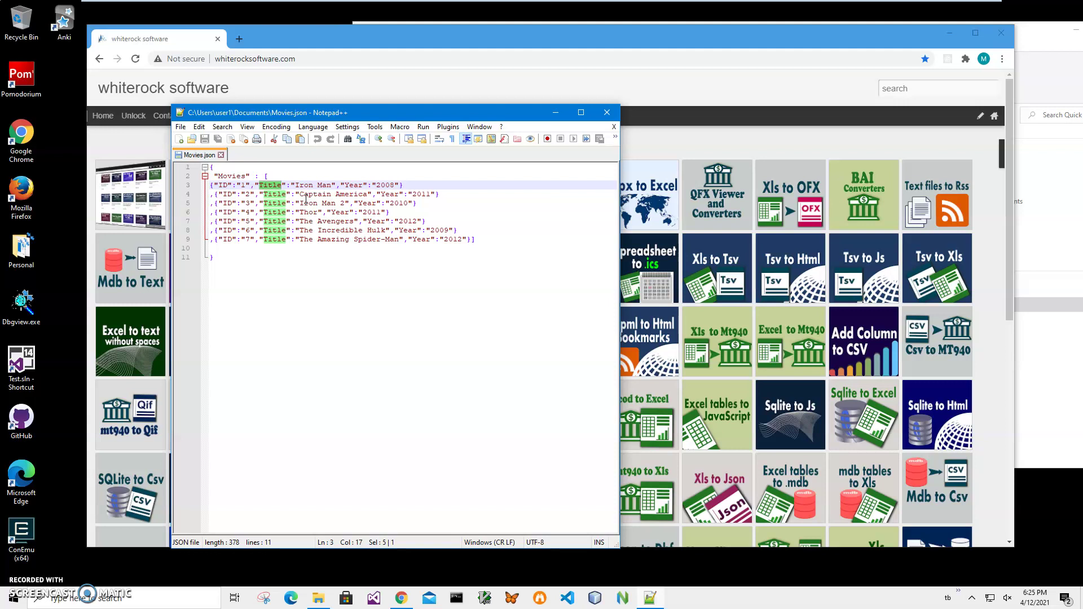
left_click(307, 117)
left_click_drag(314, 109, 685, 135)
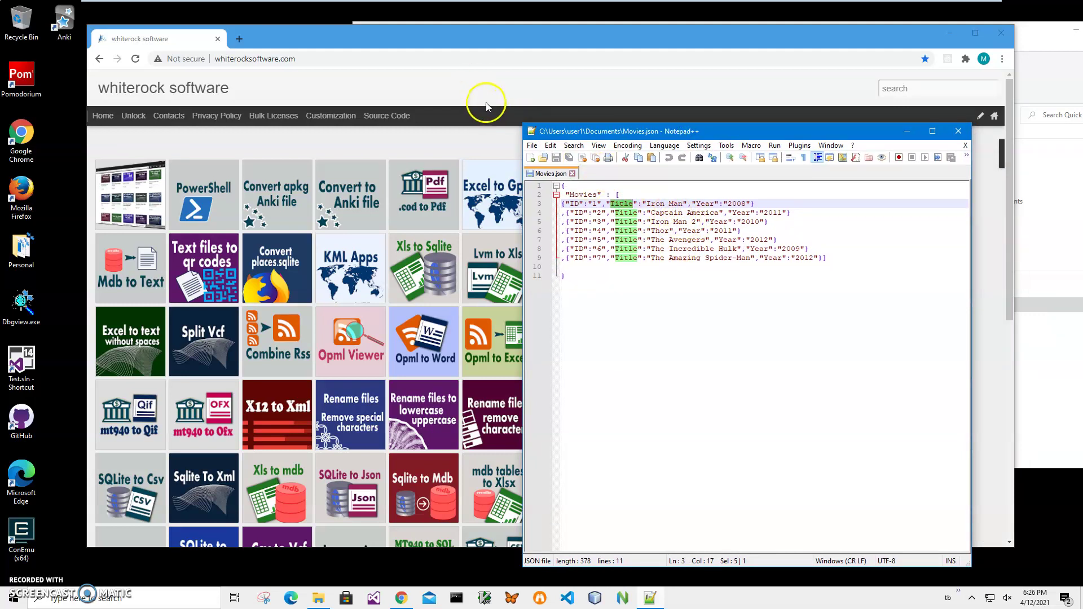
Step: Bring Chrome forward and search the whiterock site for 'anki'
left_click(388, 38)
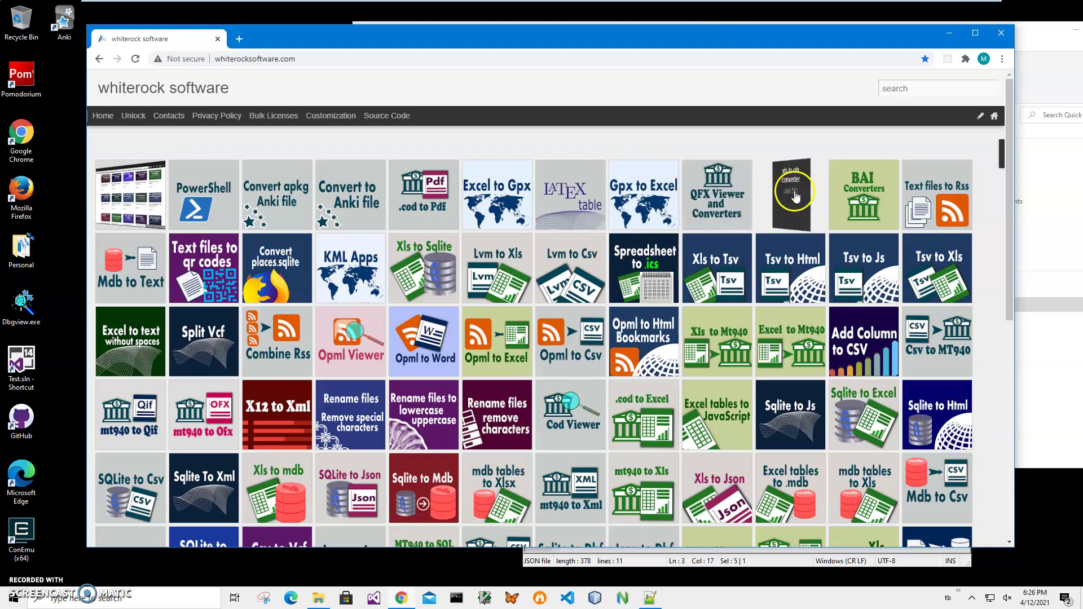
left_click_drag(679, 48, 667, 51)
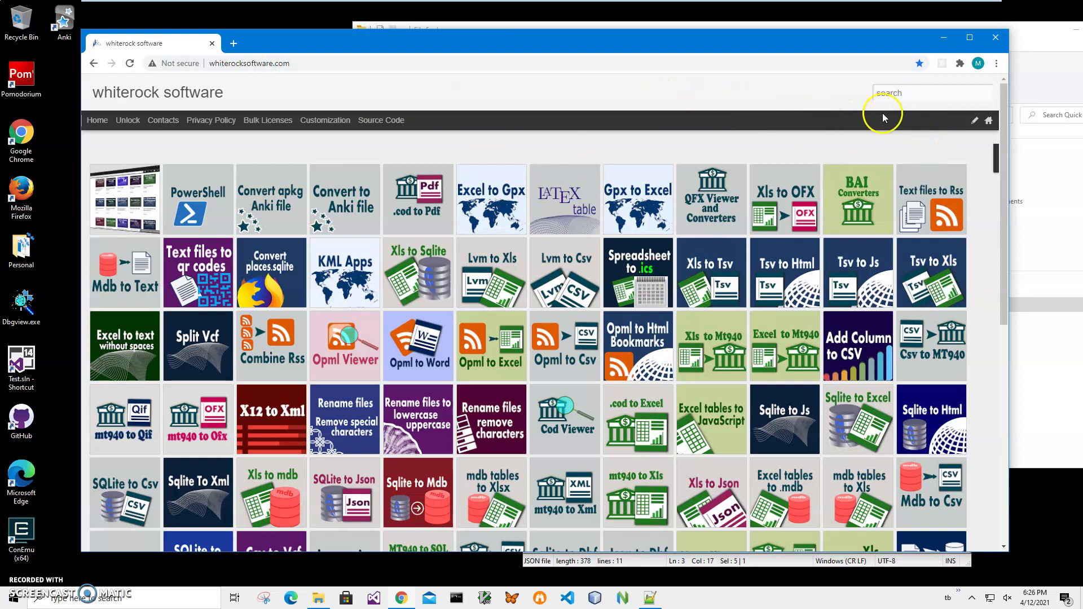
left_click(915, 94)
type("anki")
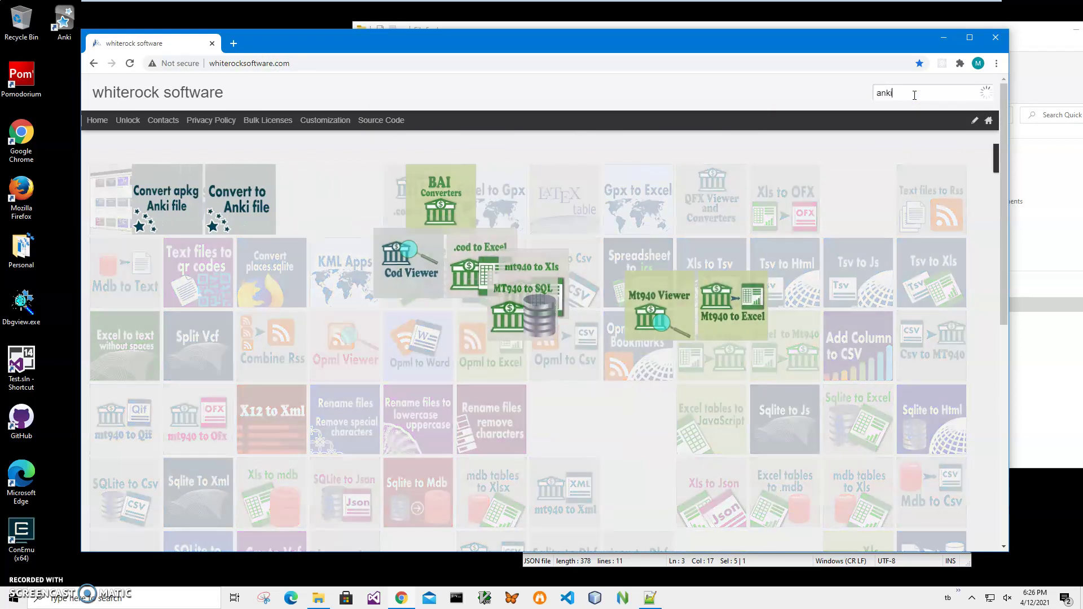
Step: Download the Json to Anki installer from the Convert to Anki file page and open its zip
left_click(206, 184)
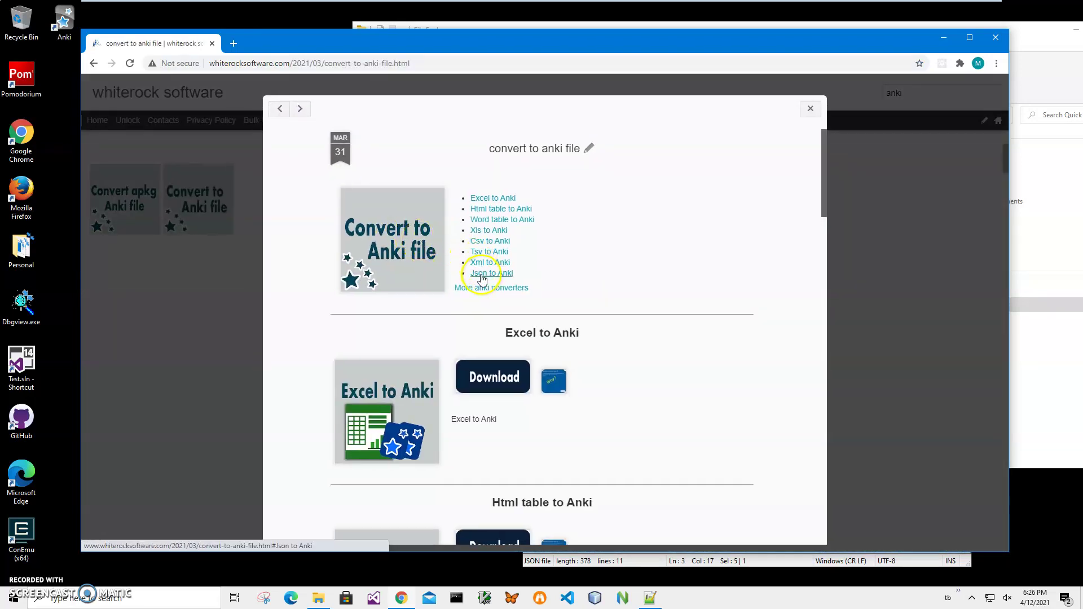
left_click(486, 276)
left_click(489, 220)
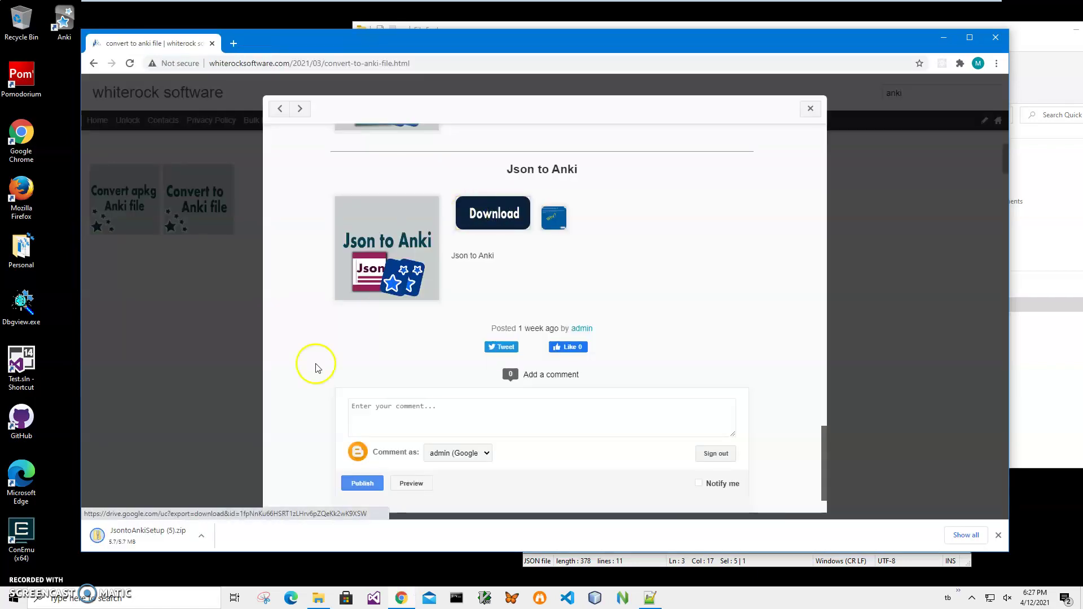
left_click(160, 540)
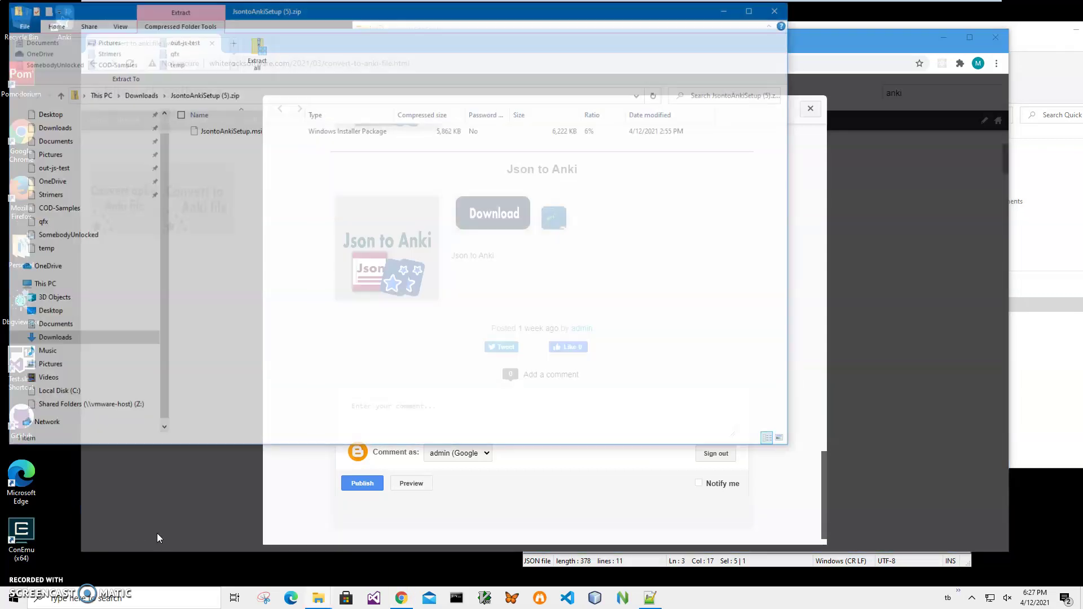
Step: Run JsontoAnkiSetup.msi past the unrecognised-app warning and finish the setup wizard with default settings
double_click(238, 136)
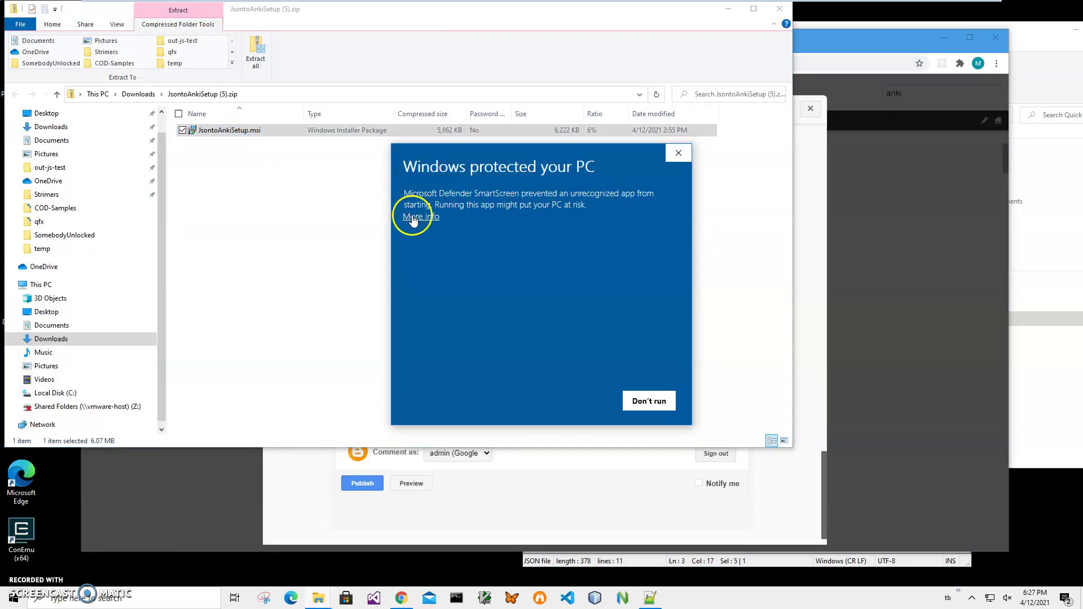
left_click(412, 219)
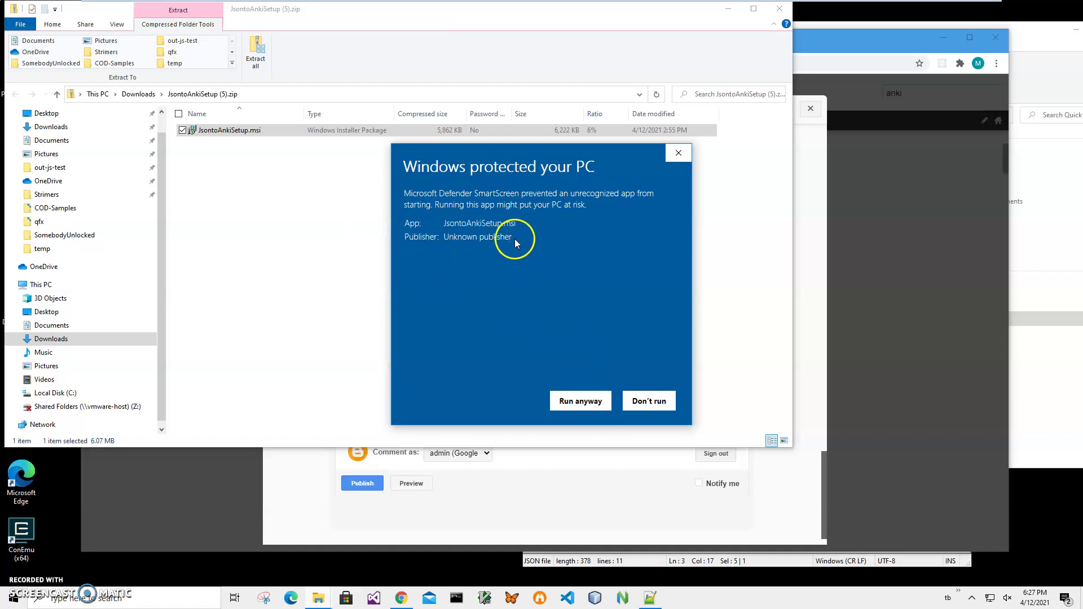
left_click_drag(513, 241, 392, 241)
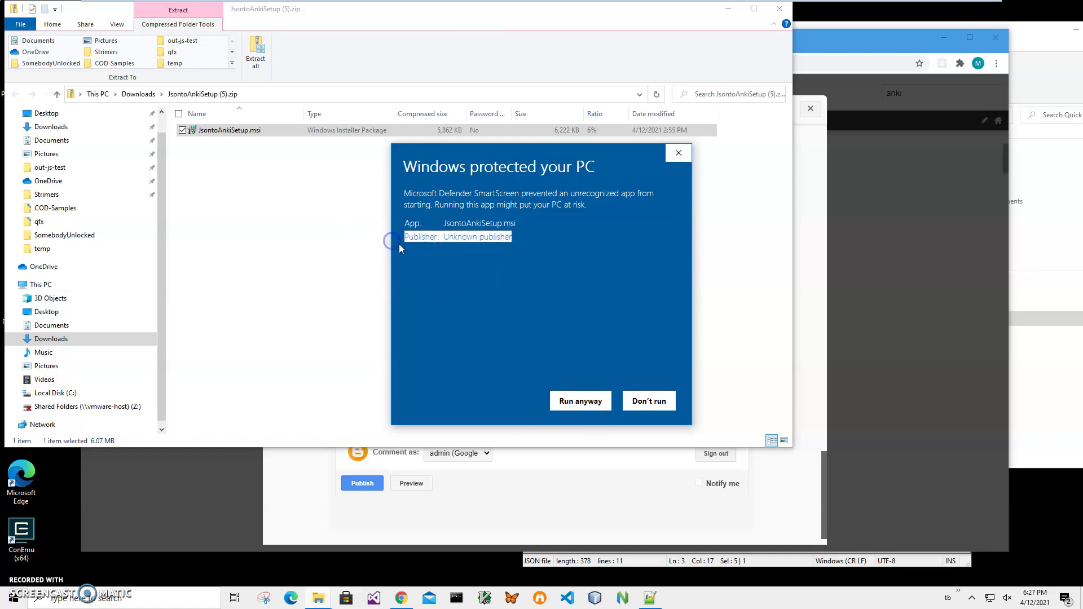
left_click(443, 241)
left_click(587, 399)
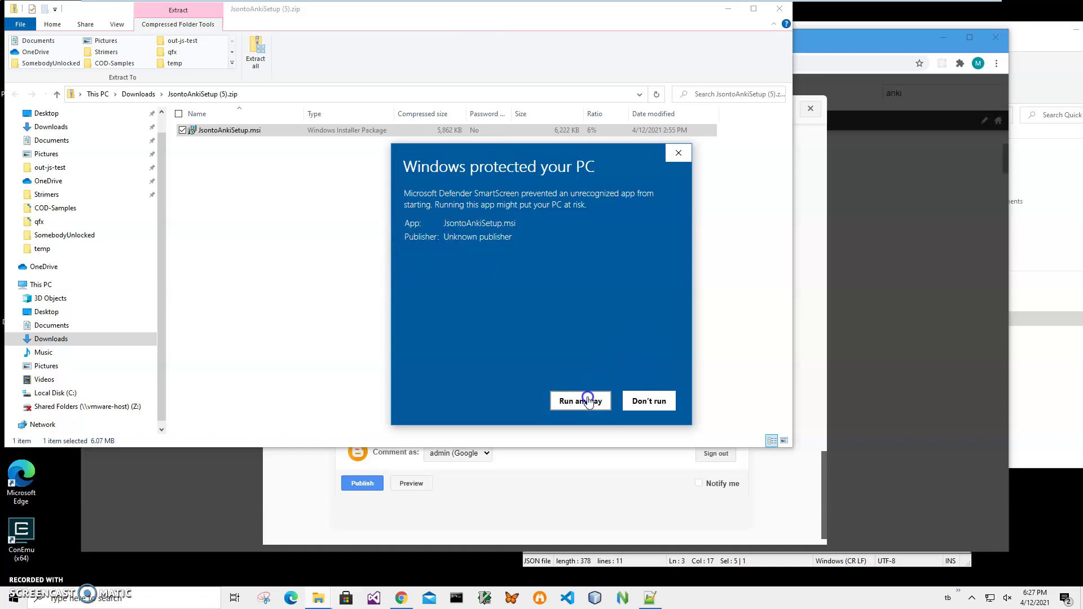
left_click(600, 387)
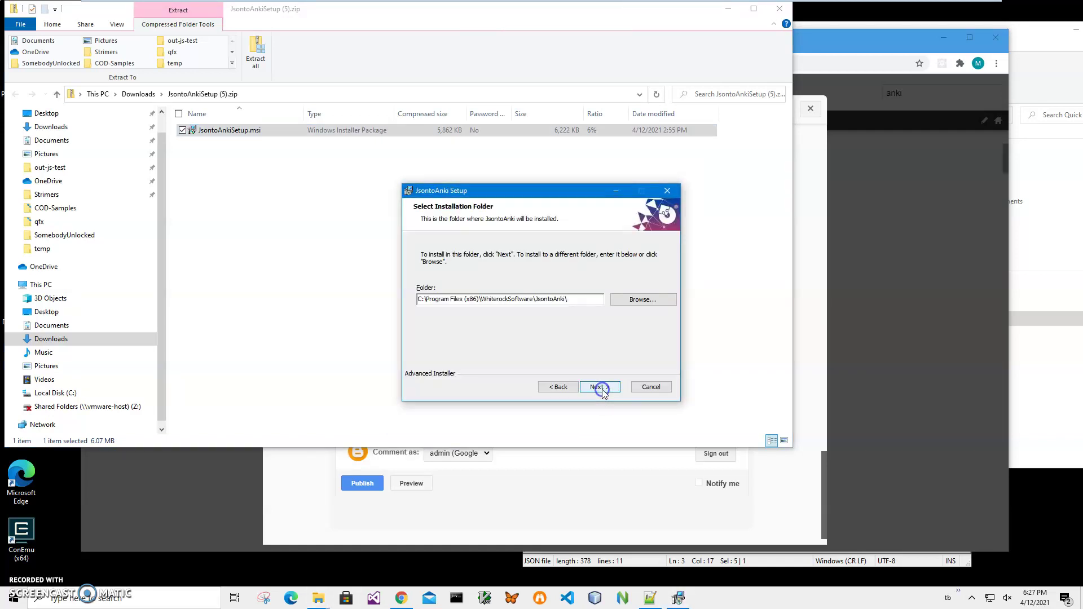
left_click(600, 388)
left_click(601, 389)
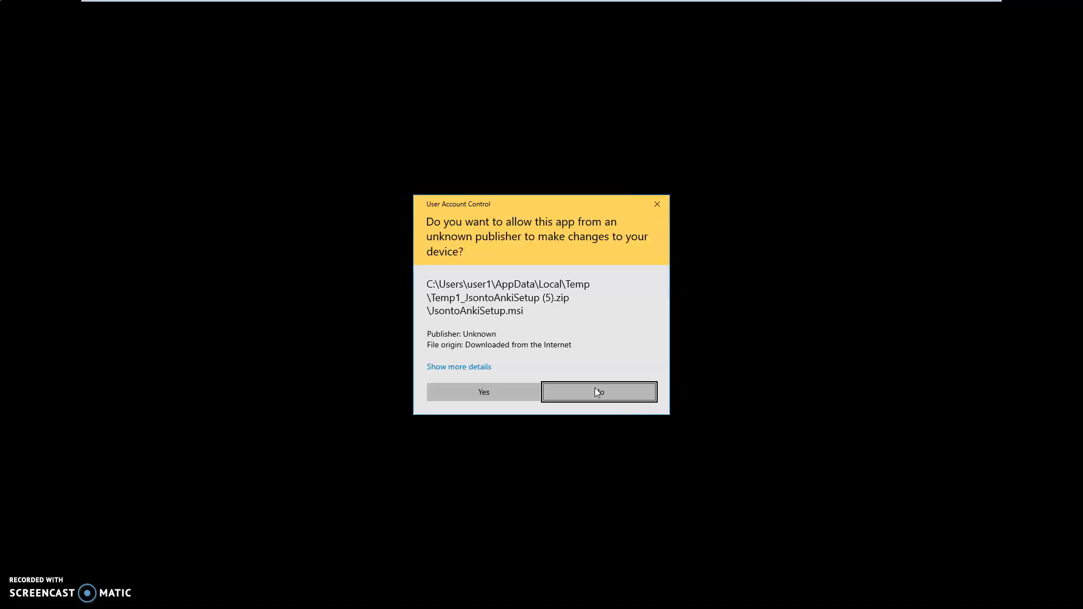
left_click(509, 387)
left_click(606, 387)
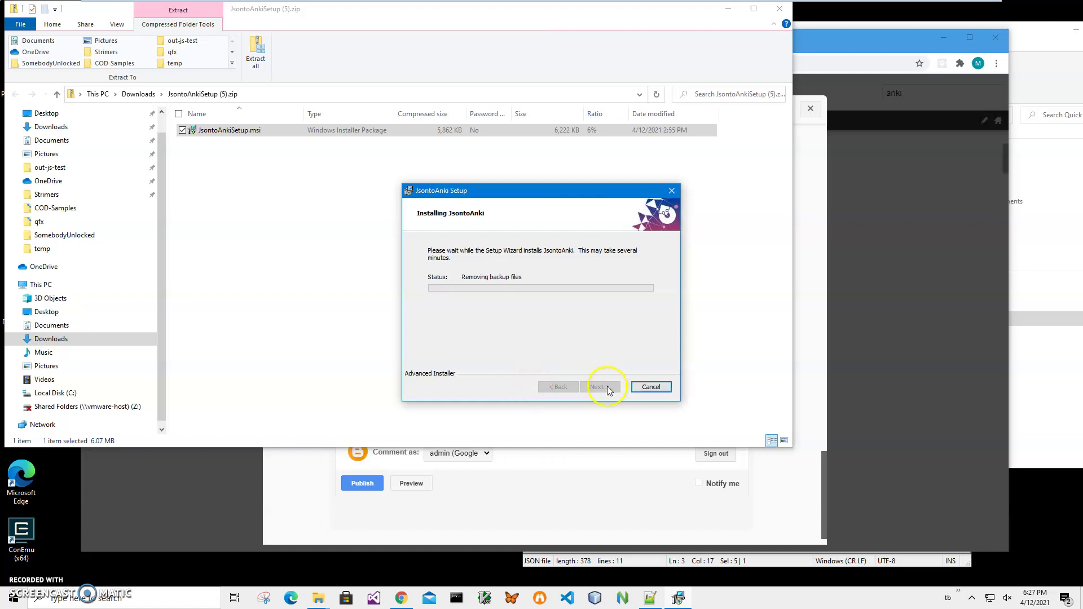
left_click(601, 387)
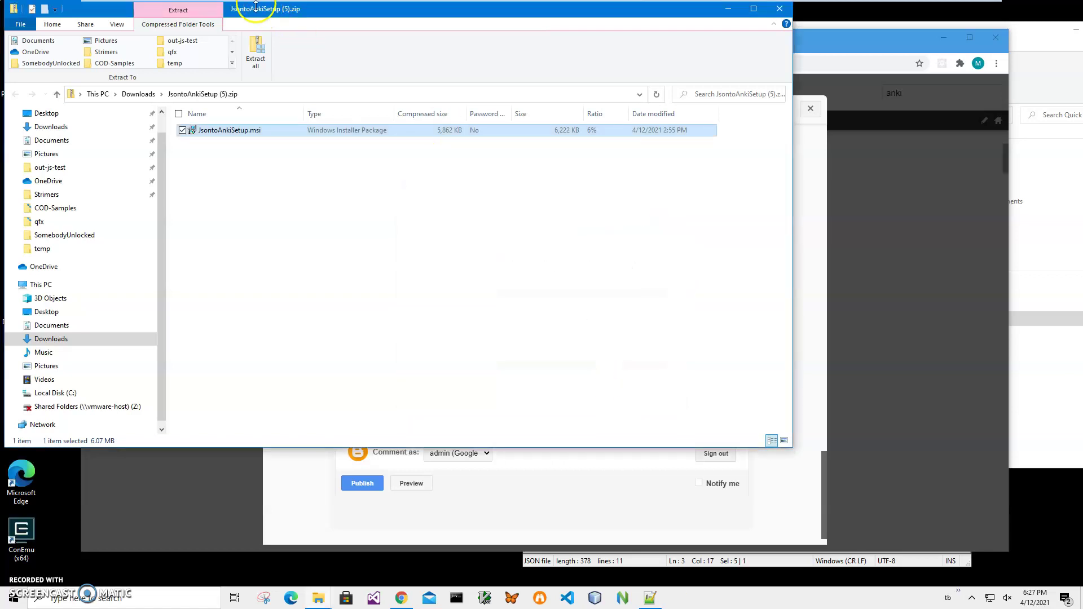
Step: Close the zip folder, Chrome, Notepad++ and File Explorer windows to show the desktop
left_click_drag(256, 6, 433, 38)
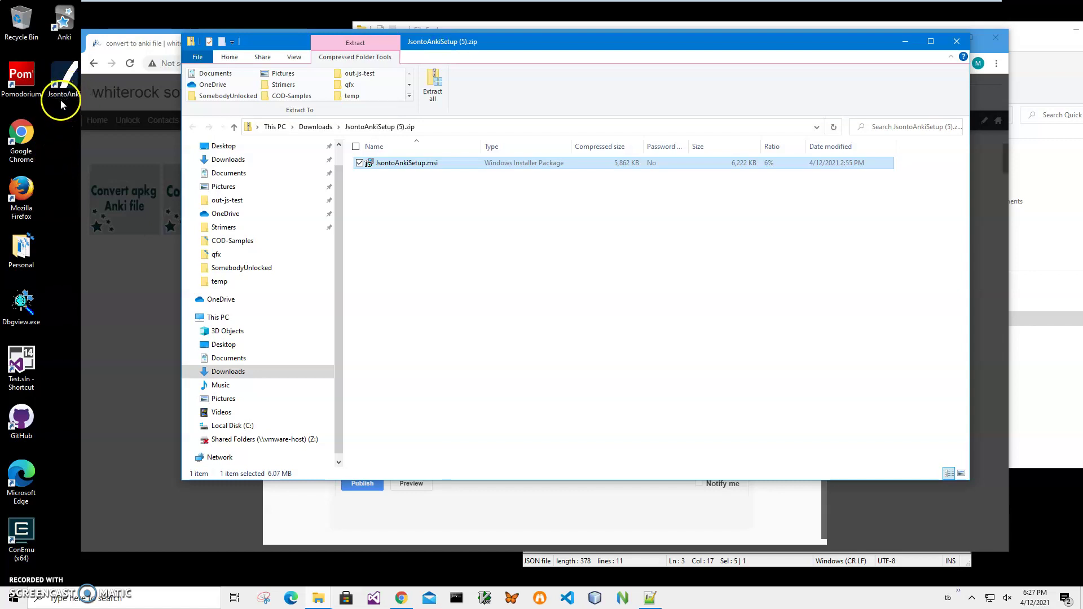
left_click(957, 41)
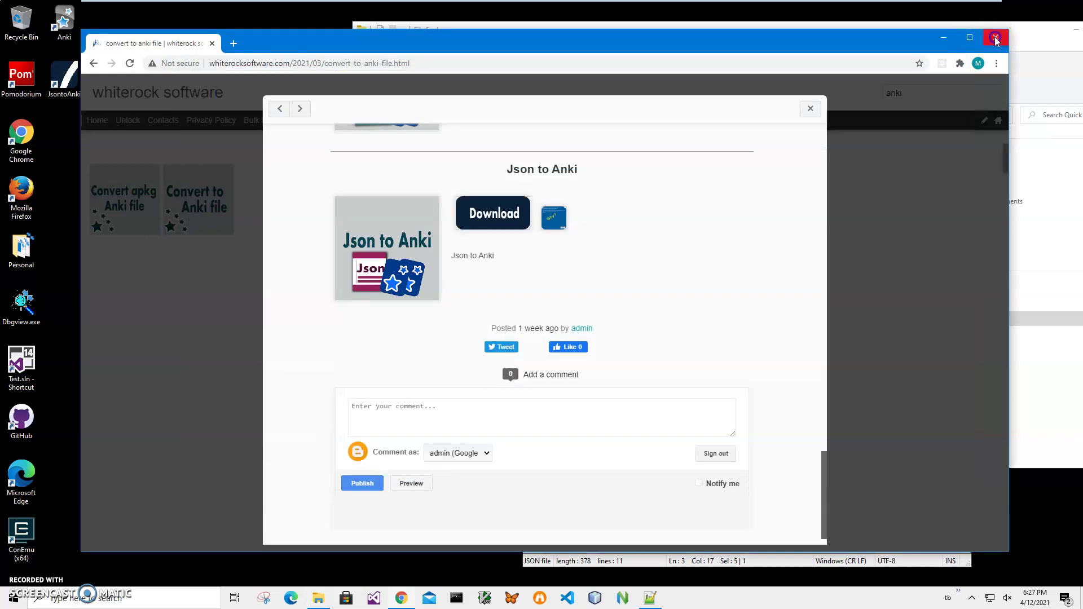
left_click(996, 37)
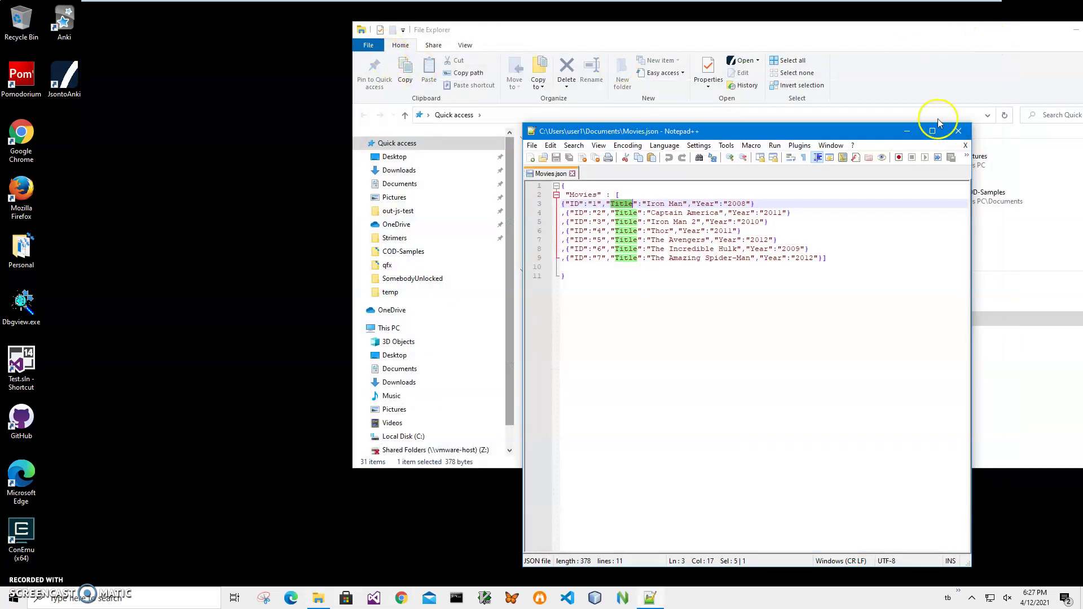
left_click(958, 131)
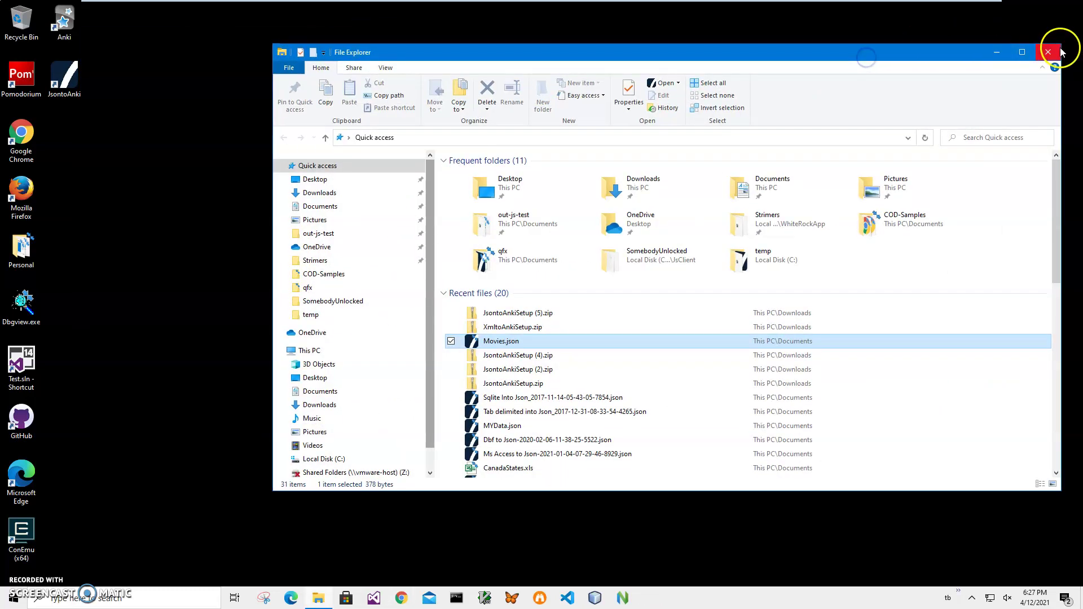
left_click(1052, 41)
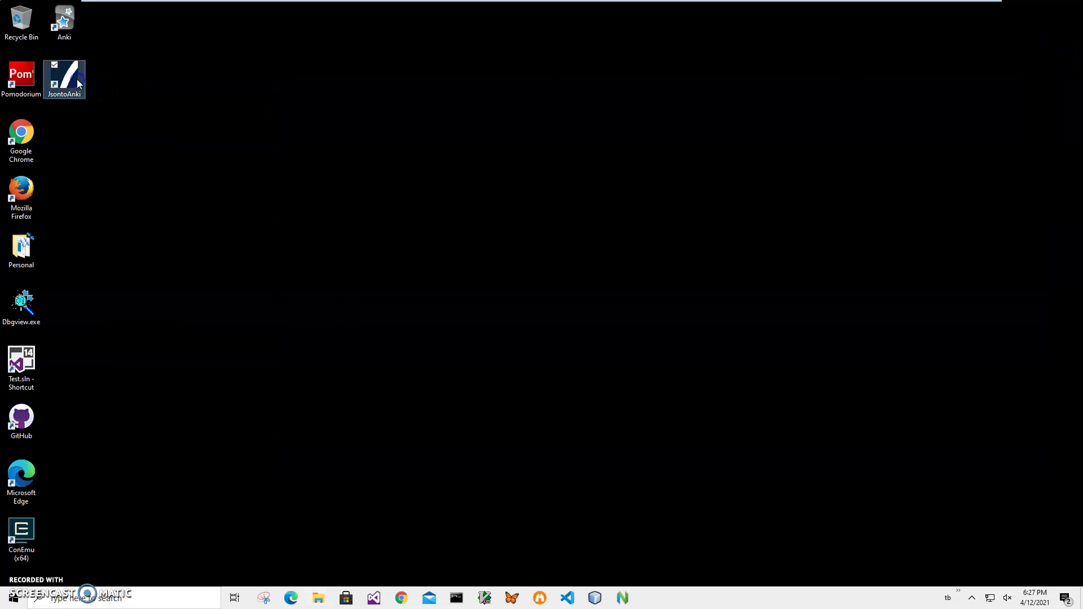
Step: Launch Json to Anki, load Movies.json from Documents as input, and continue to Conversion Options
double_click(77, 83)
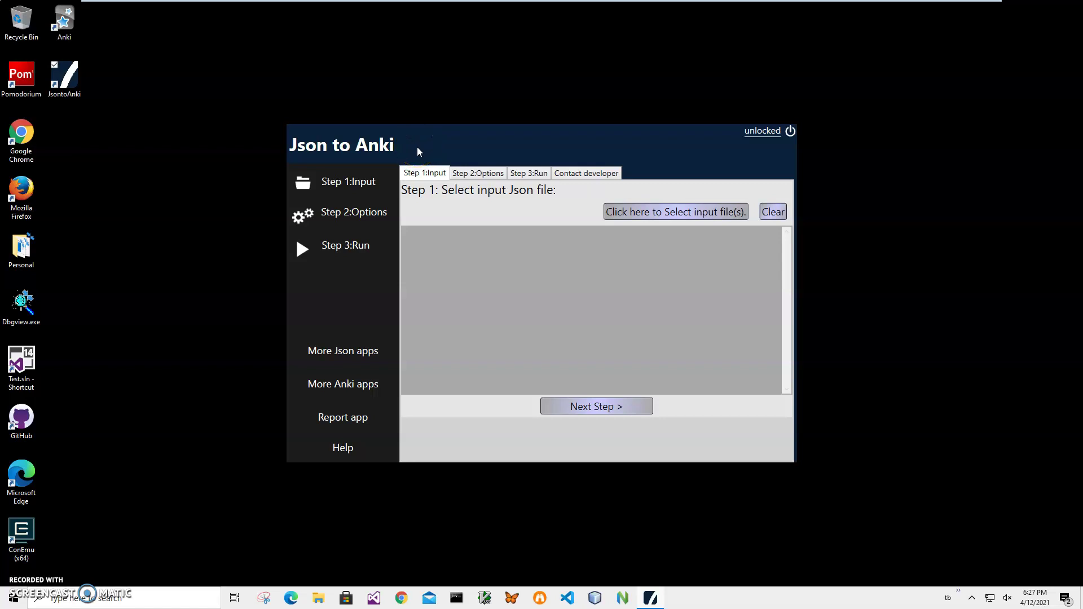
left_click(632, 213)
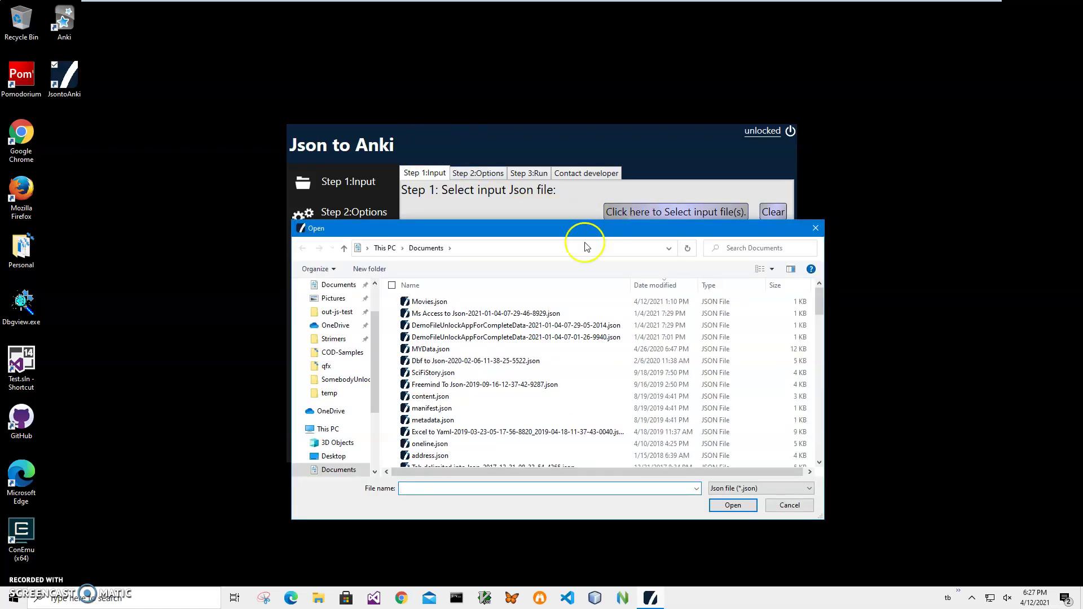
left_click(430, 303)
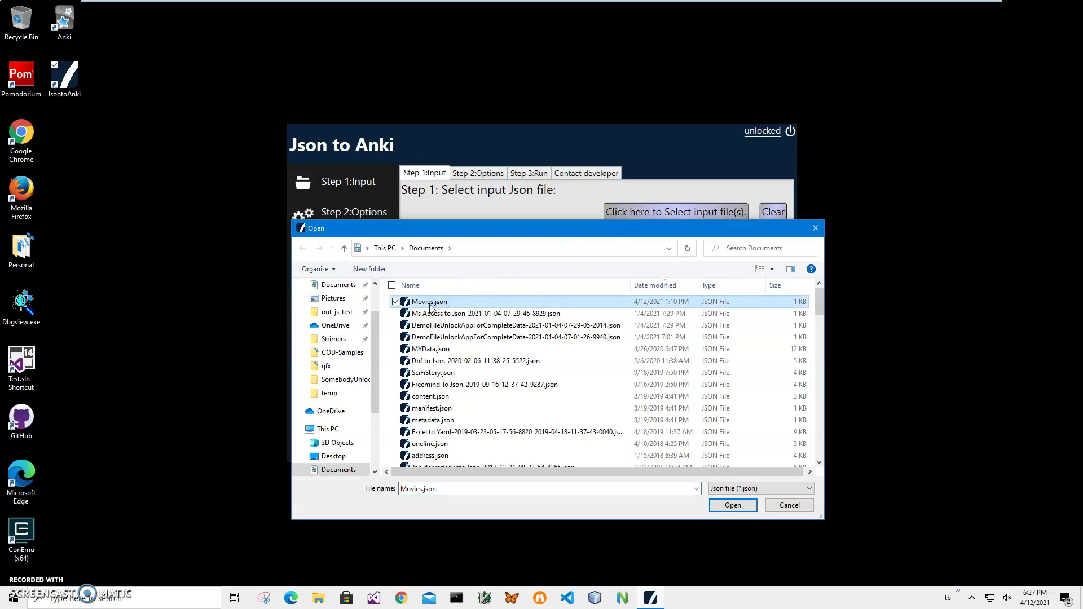
left_click(724, 505)
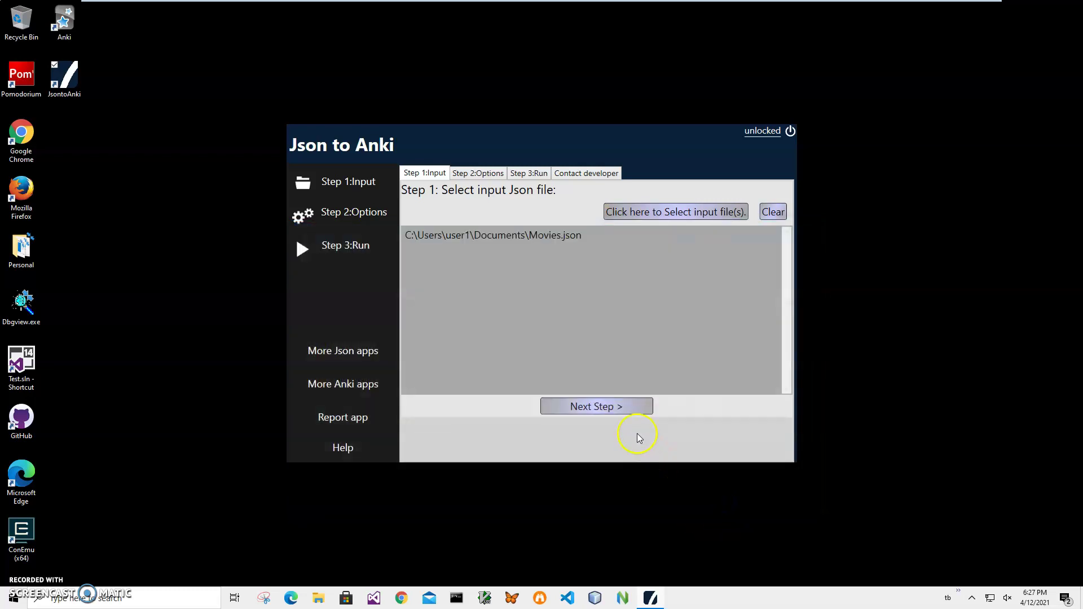
left_click(620, 415)
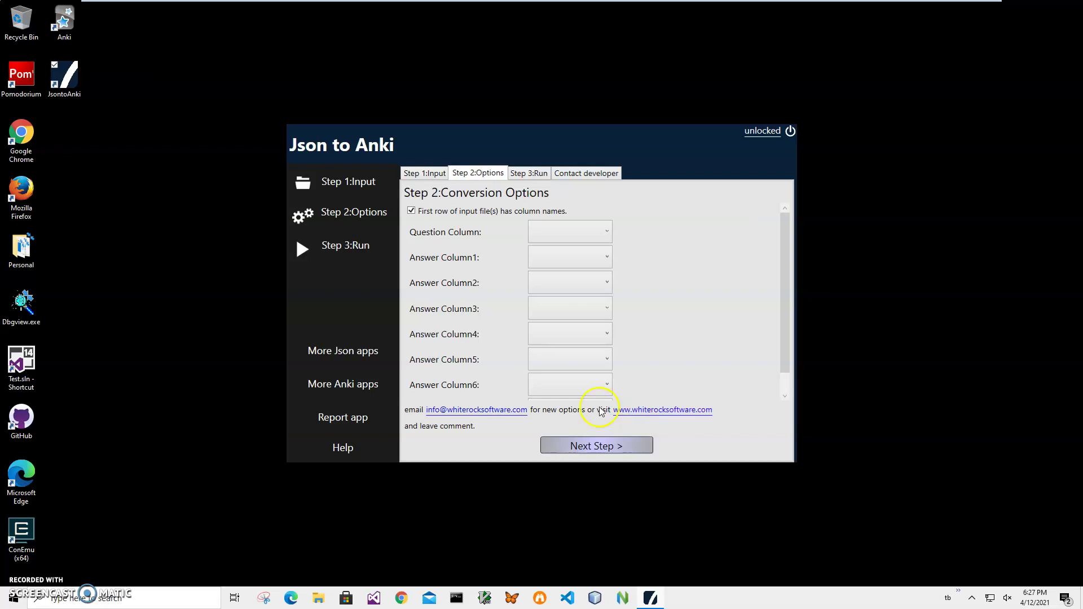
Step: Set Question Column to Title and Answer Column1 to Year, then continue to Run conversion
left_click(571, 240)
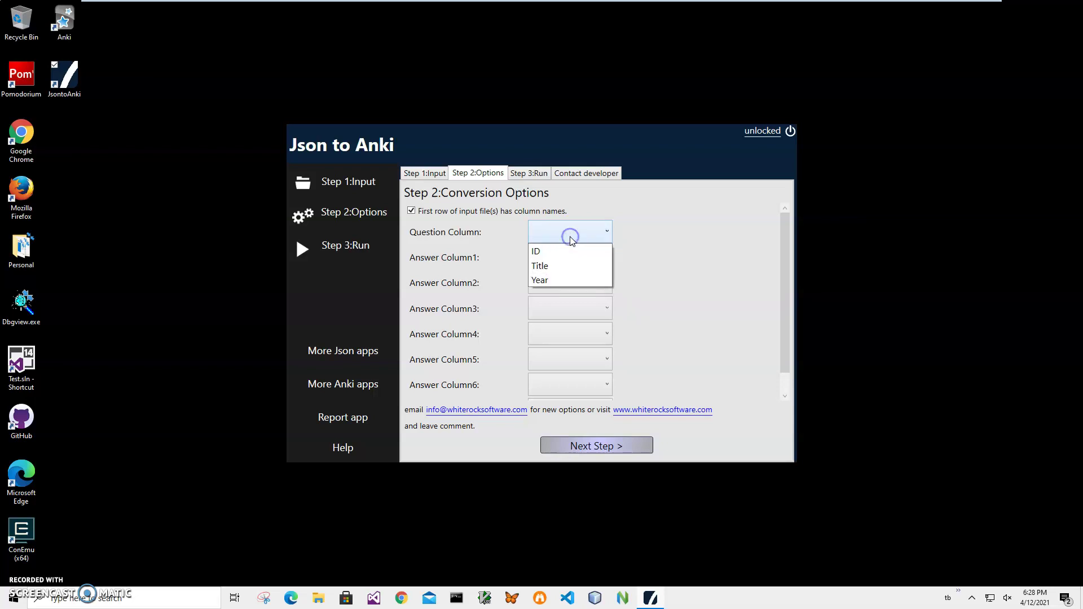
left_click(568, 268)
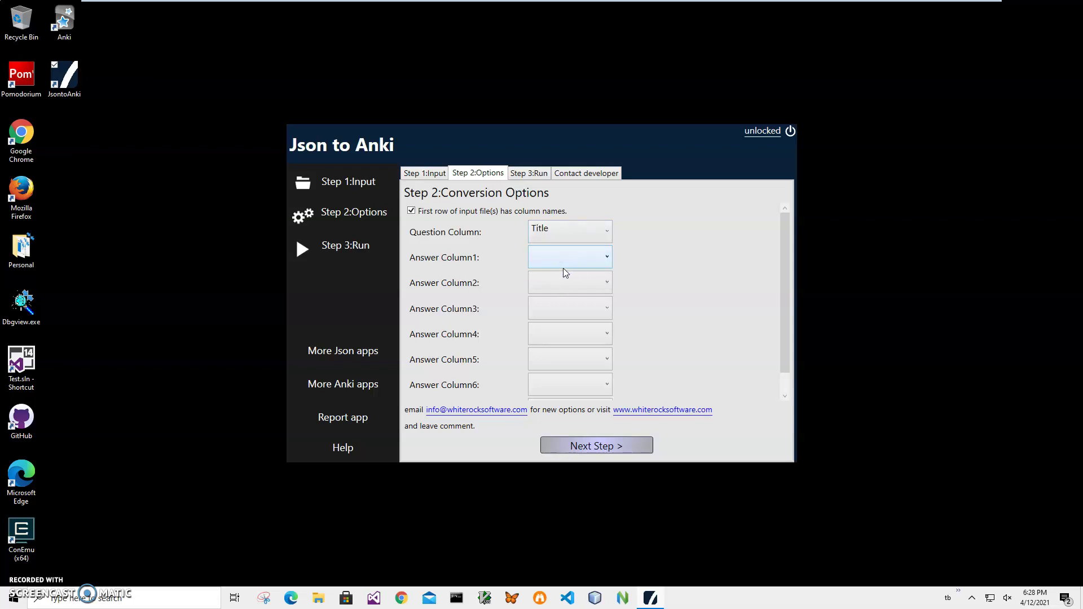
left_click(555, 265)
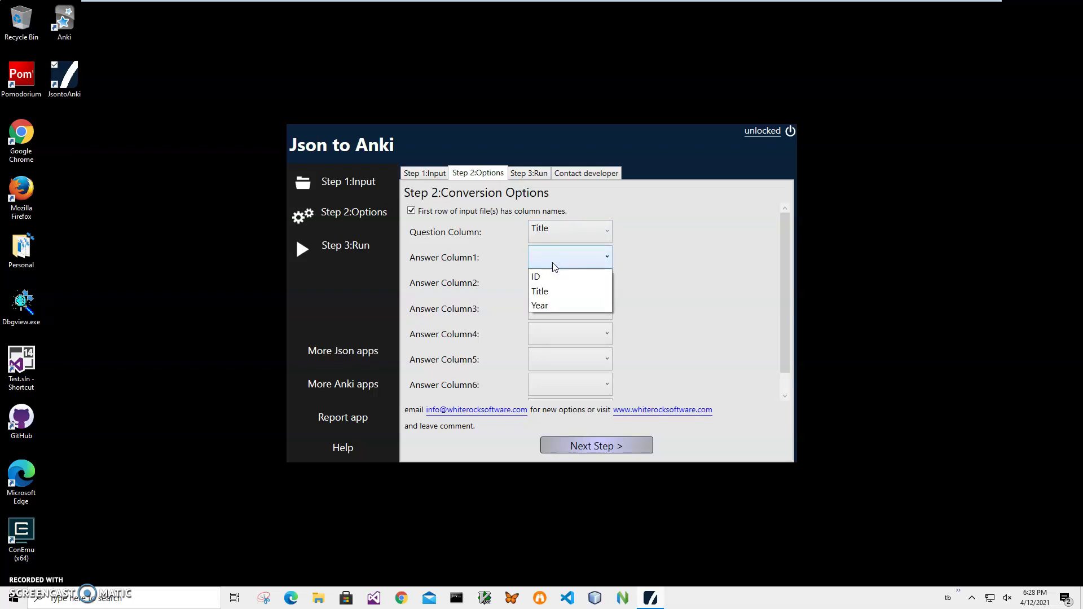
left_click(552, 306)
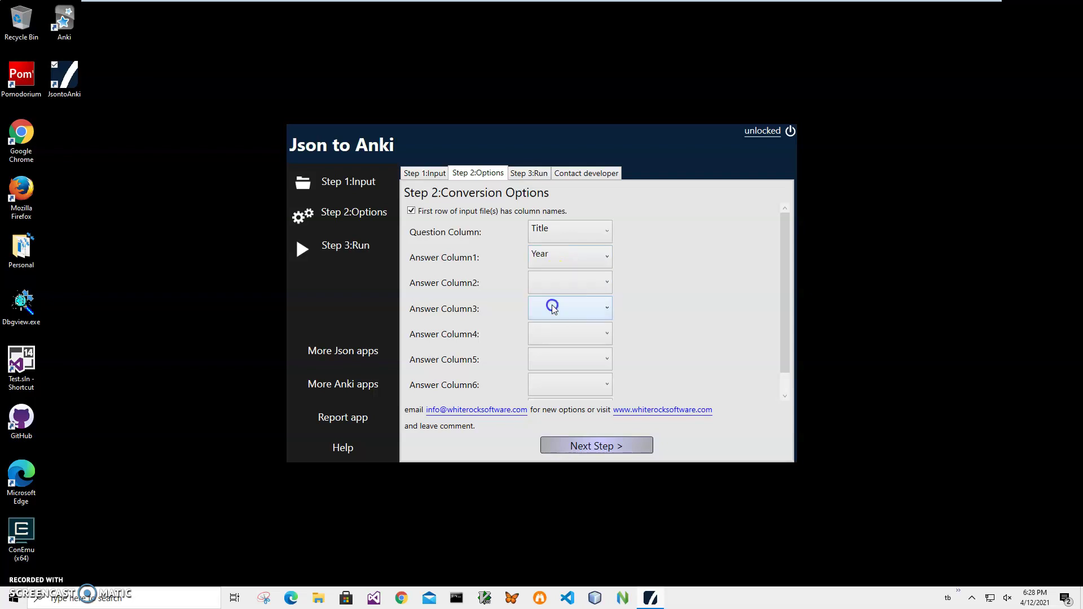
left_click(623, 443)
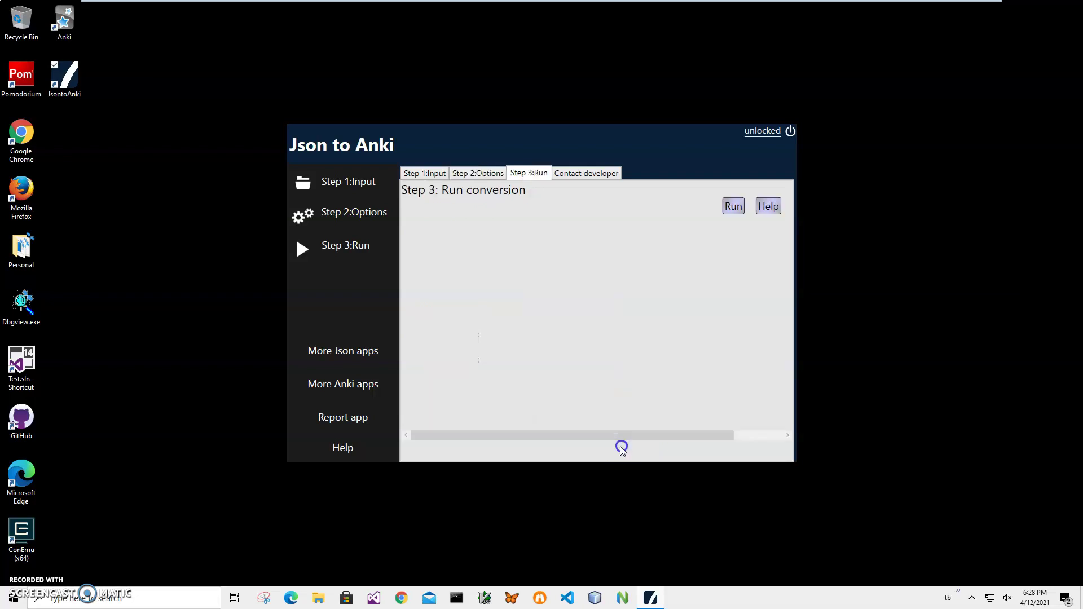
Step: Run the conversion and save the resulting deck as Movies.apkg in Documents
left_click(731, 209)
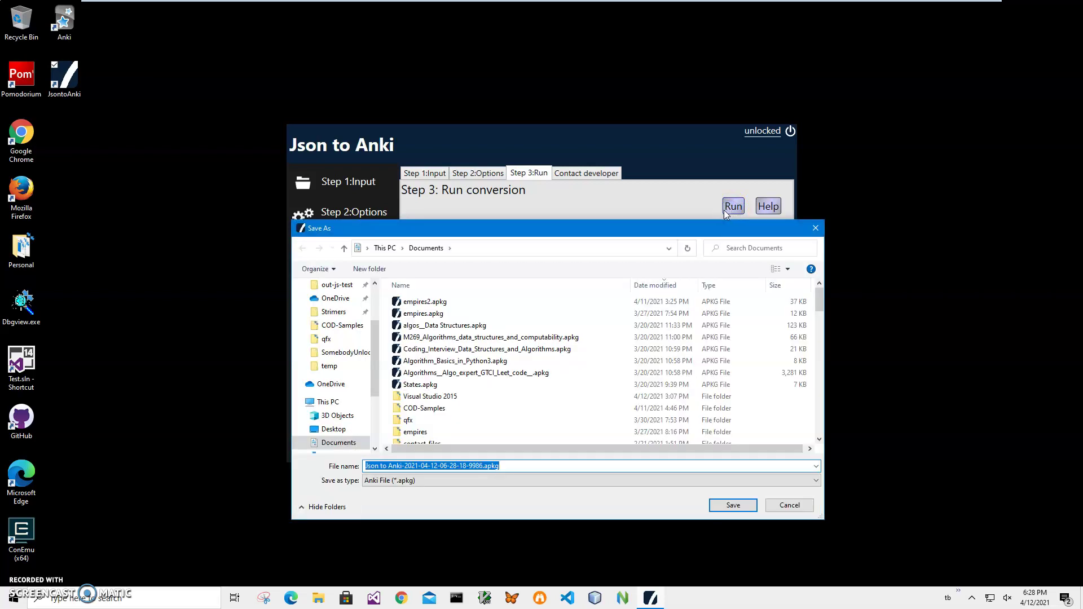
left_click(483, 466)
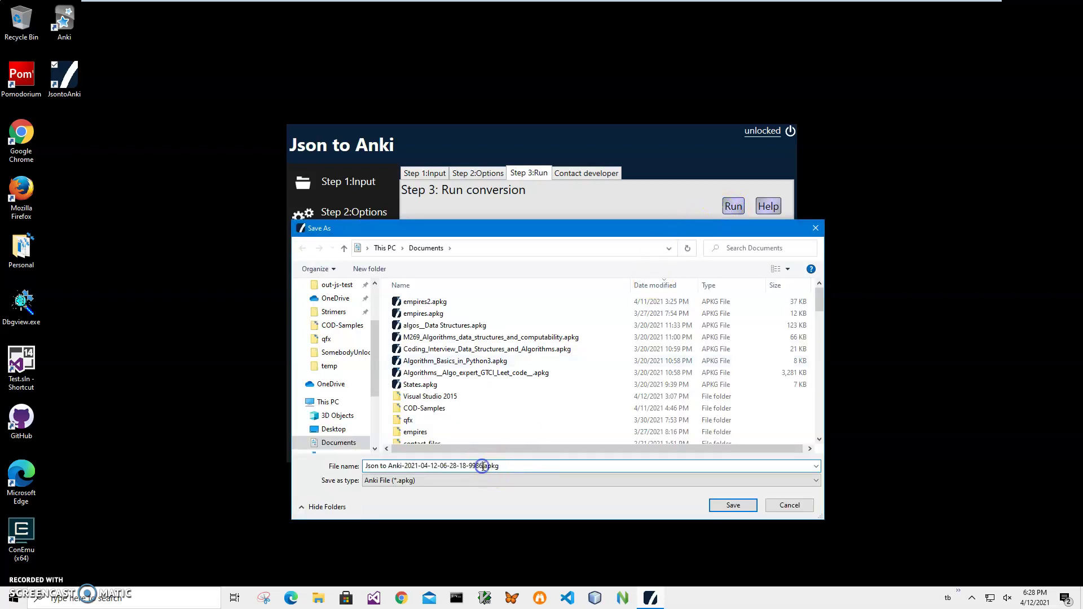
left_click(601, 464)
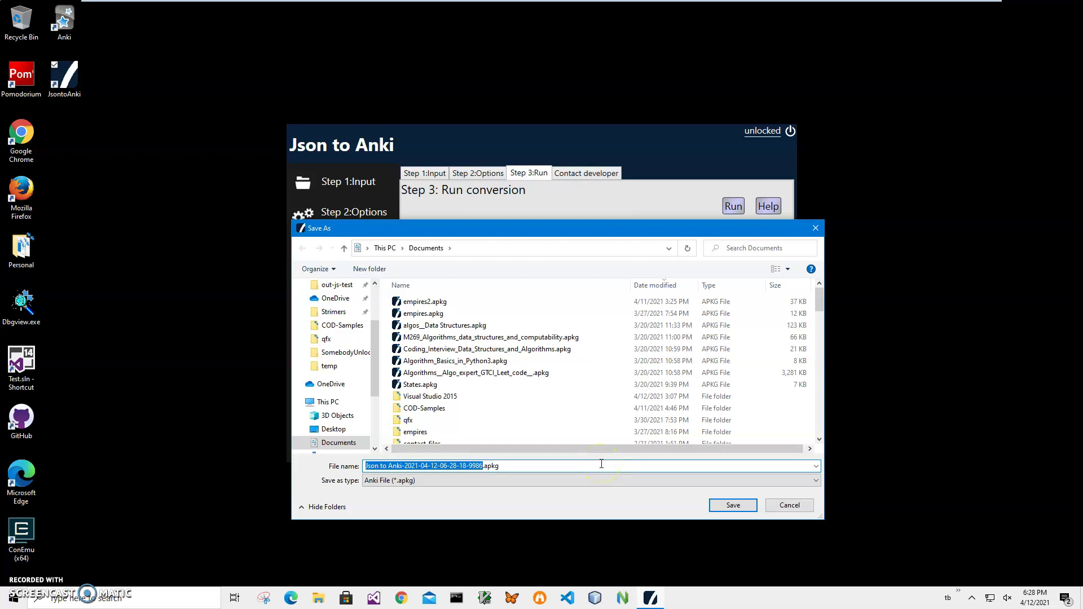
type("Movies")
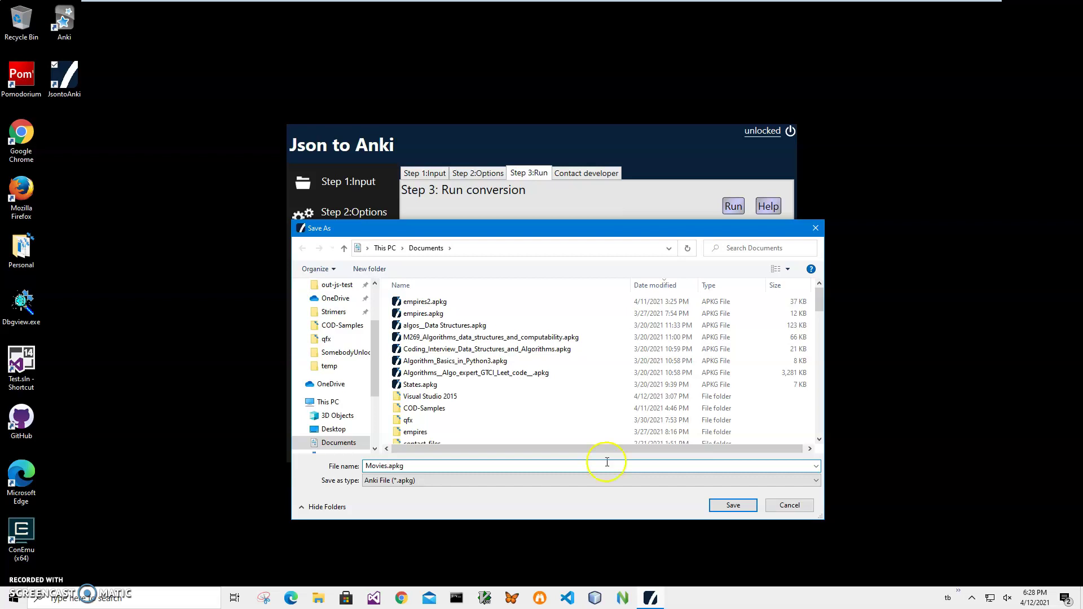
left_click(729, 505)
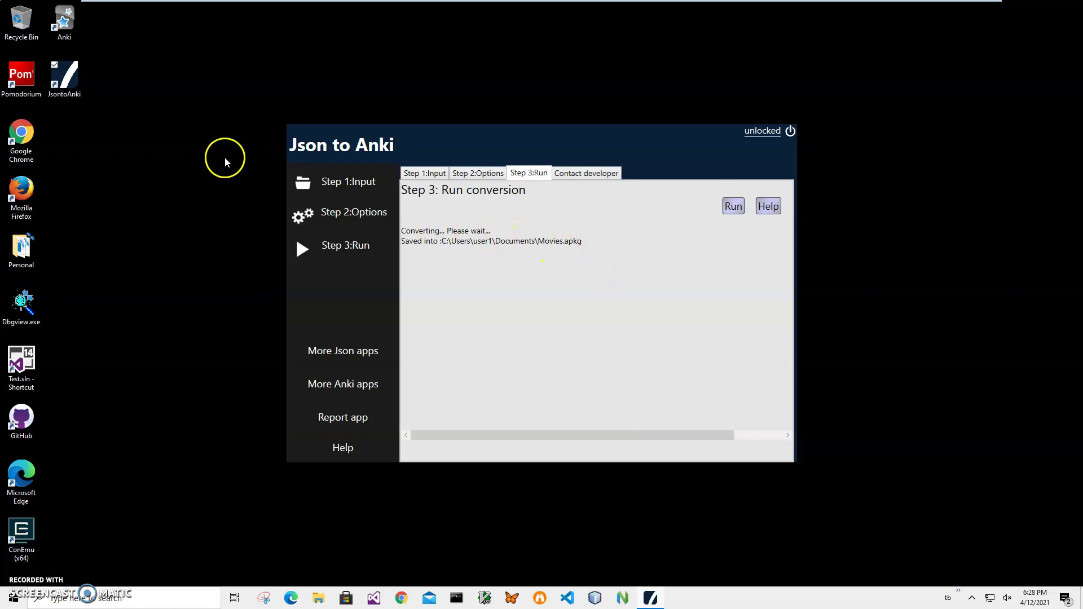
Step: Open Movies.apkg from File Explorer's Recent files in the Anki apkg file Viewer
left_click(318, 598)
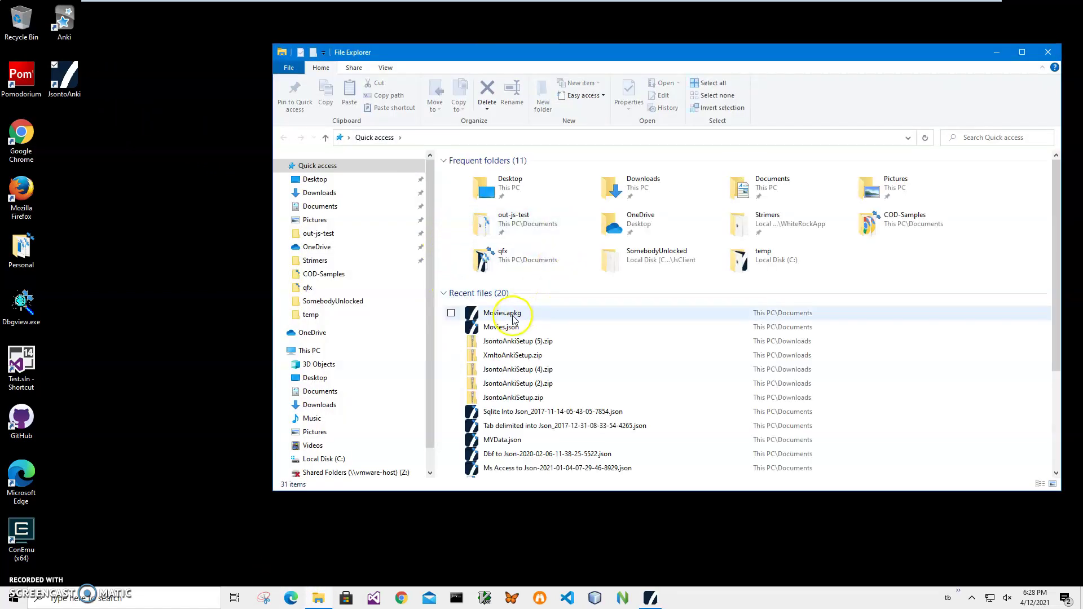
double_click(510, 315)
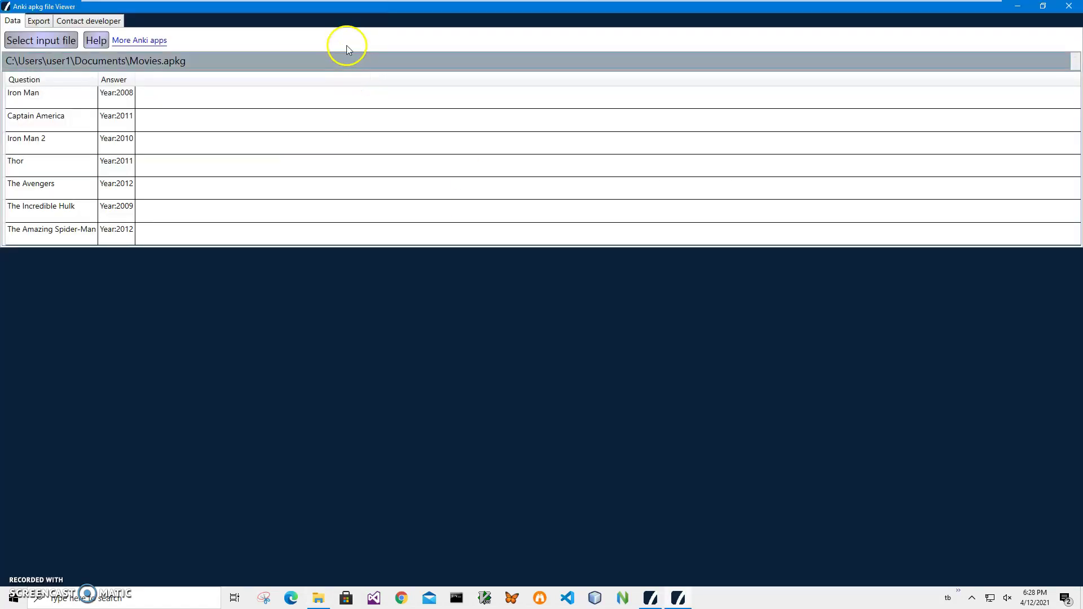
left_click_drag(346, 10, 490, 94)
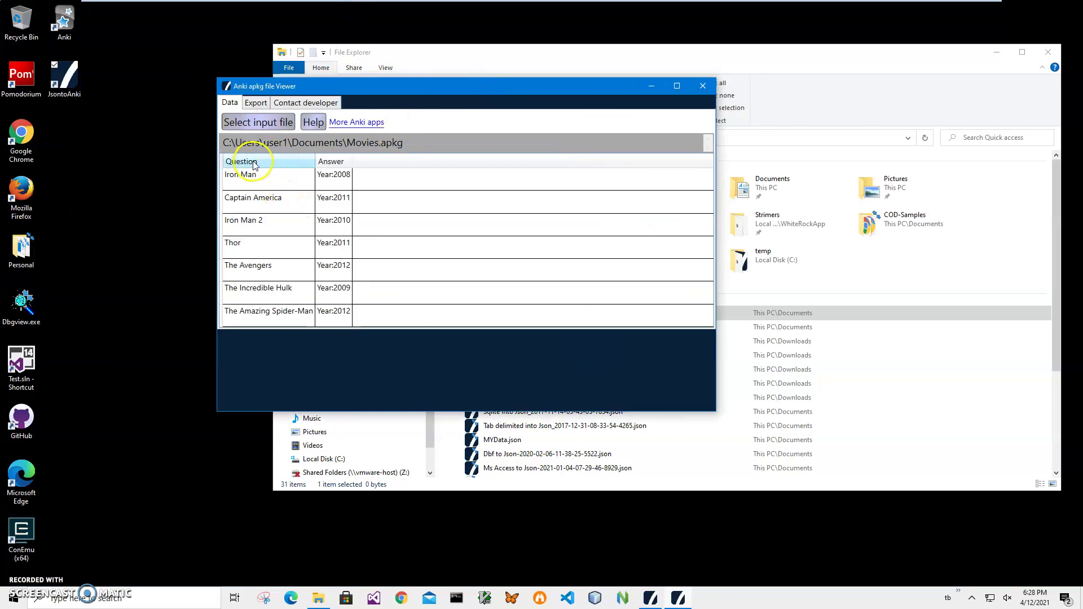
Step: Step through the card rows down to The Avengers, then sort by title and by year
left_click(253, 181)
left_click(255, 203)
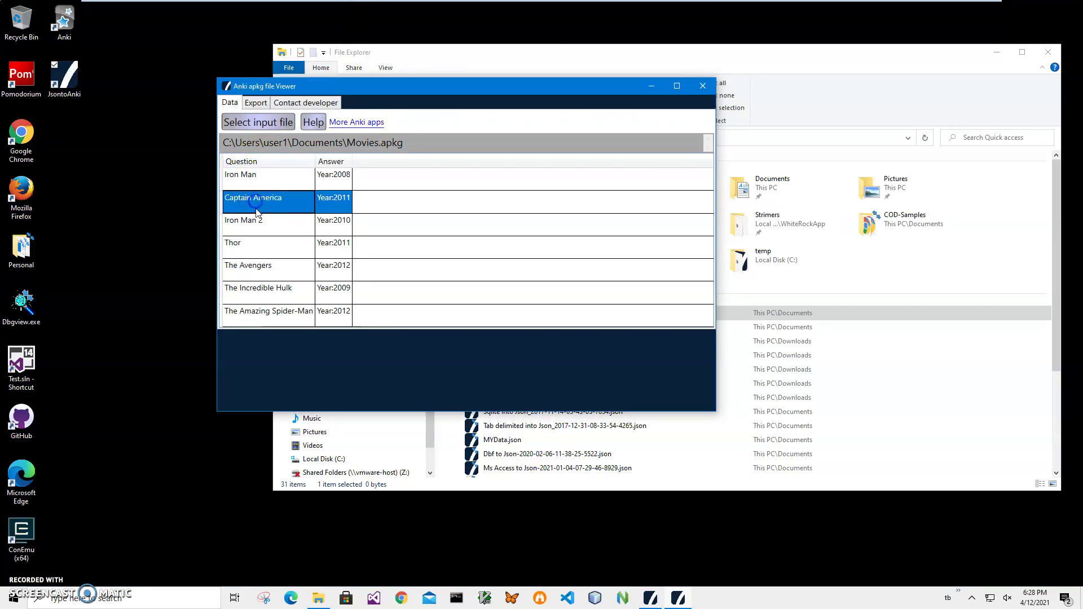
left_click(253, 234)
left_click(254, 270)
left_click(243, 162)
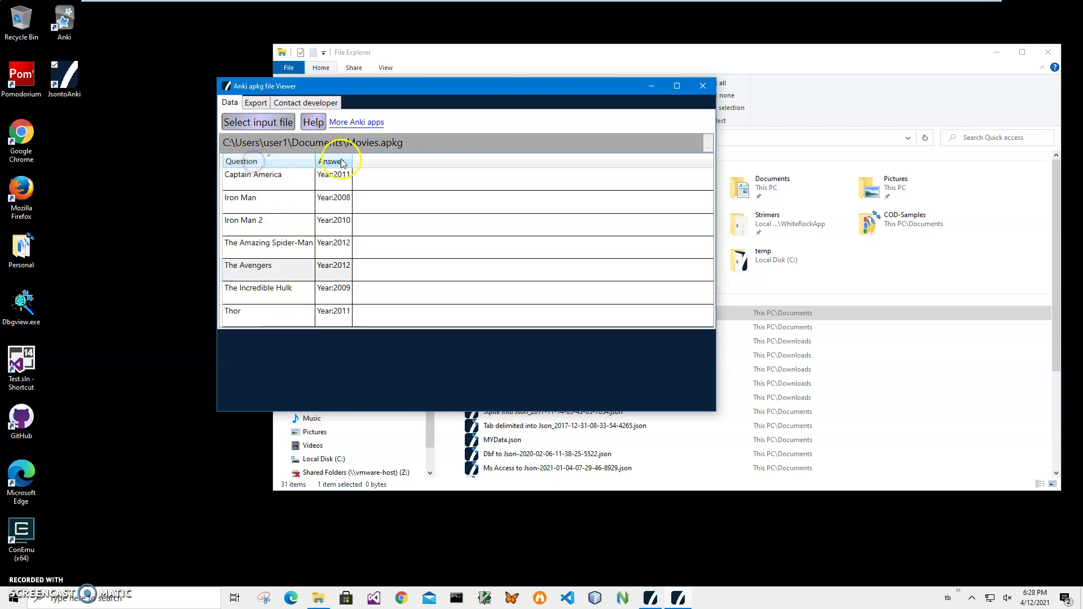
left_click(342, 162)
Step: Close the apkg viewer and launch Anki from its desktop shortcut
left_click(703, 86)
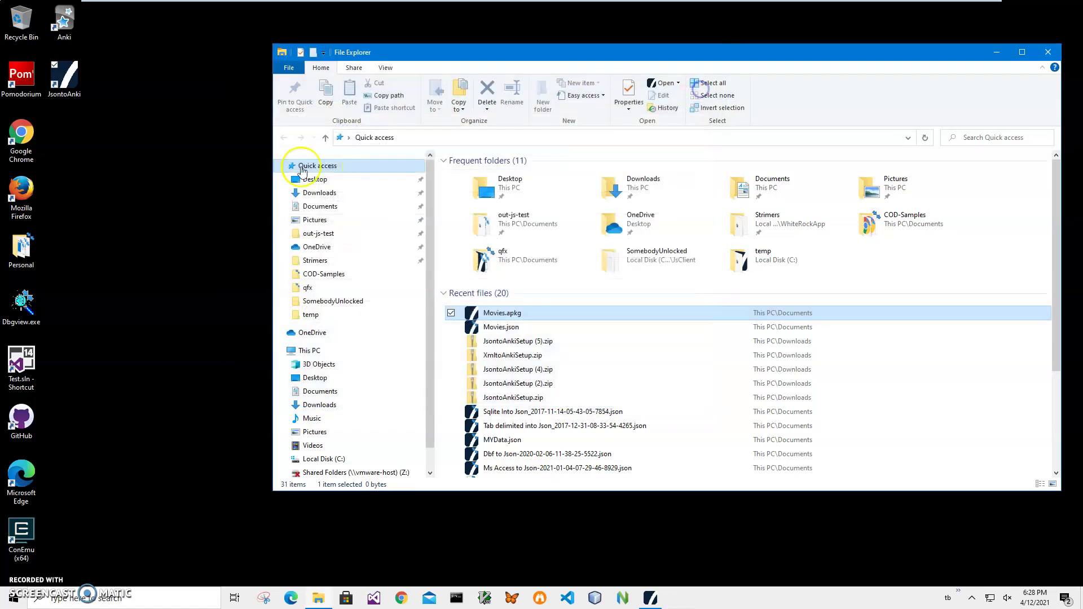
left_click(95, 94)
left_click(70, 31)
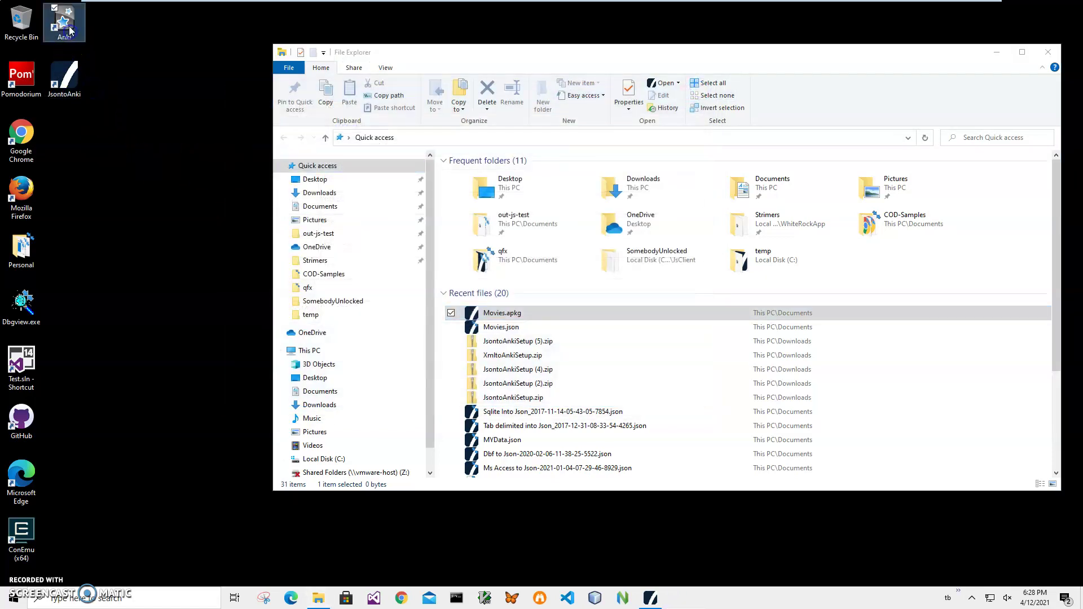
double_click(70, 31)
left_click(405, 155)
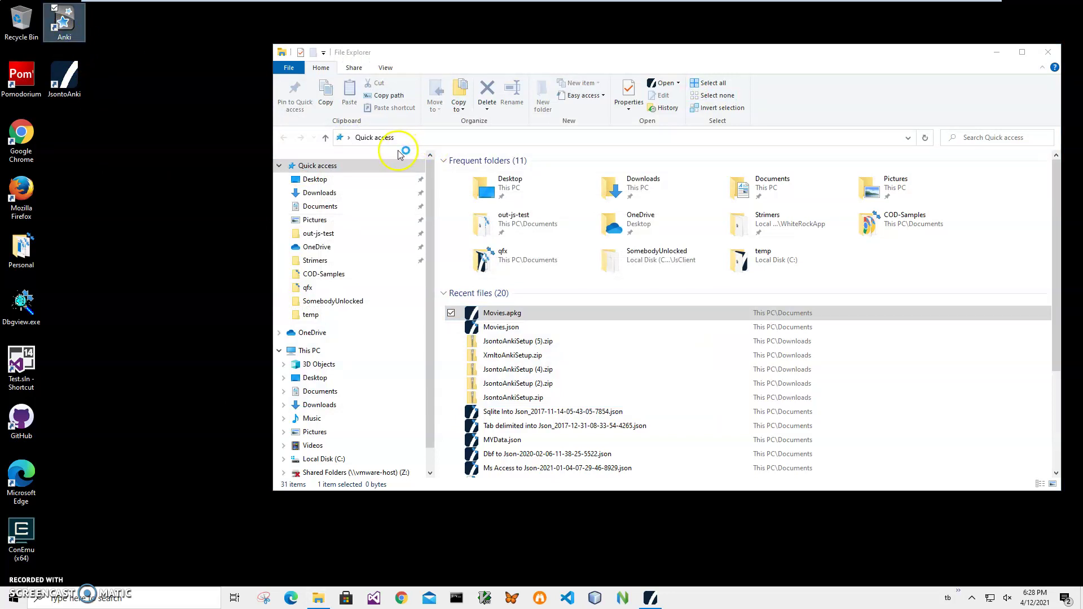
Step: Import Movies.apkg into Anki through File > Import and dismiss the results
left_click(290, 75)
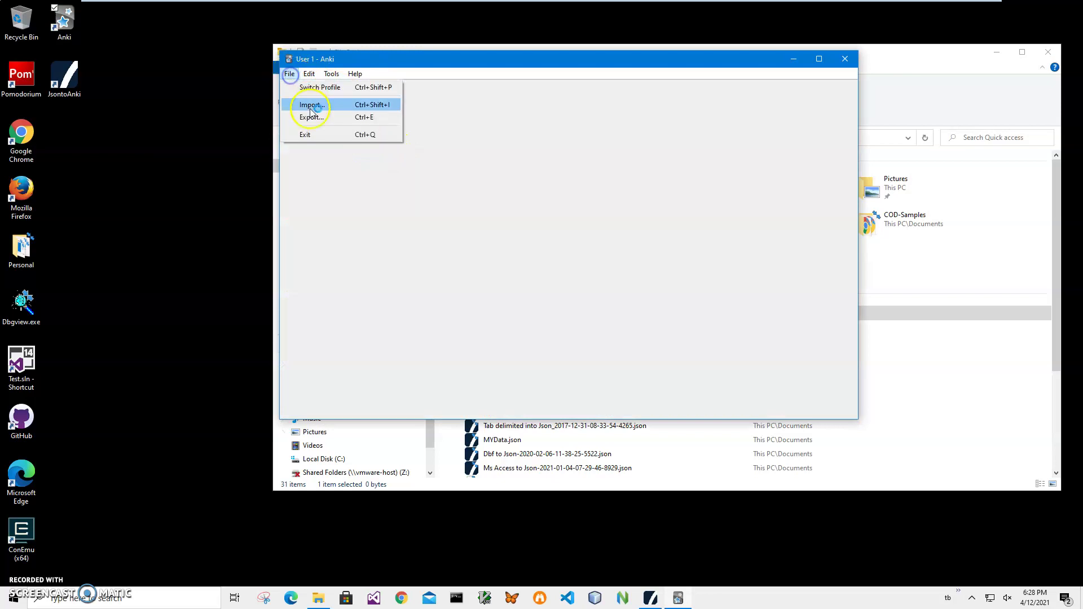
left_click(312, 105)
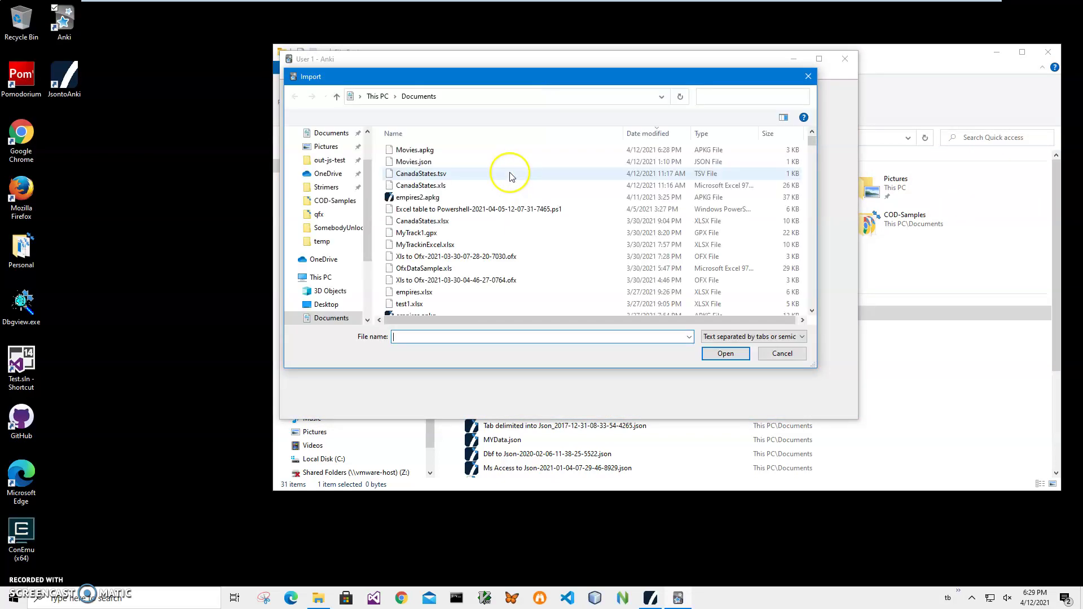
double_click(426, 152)
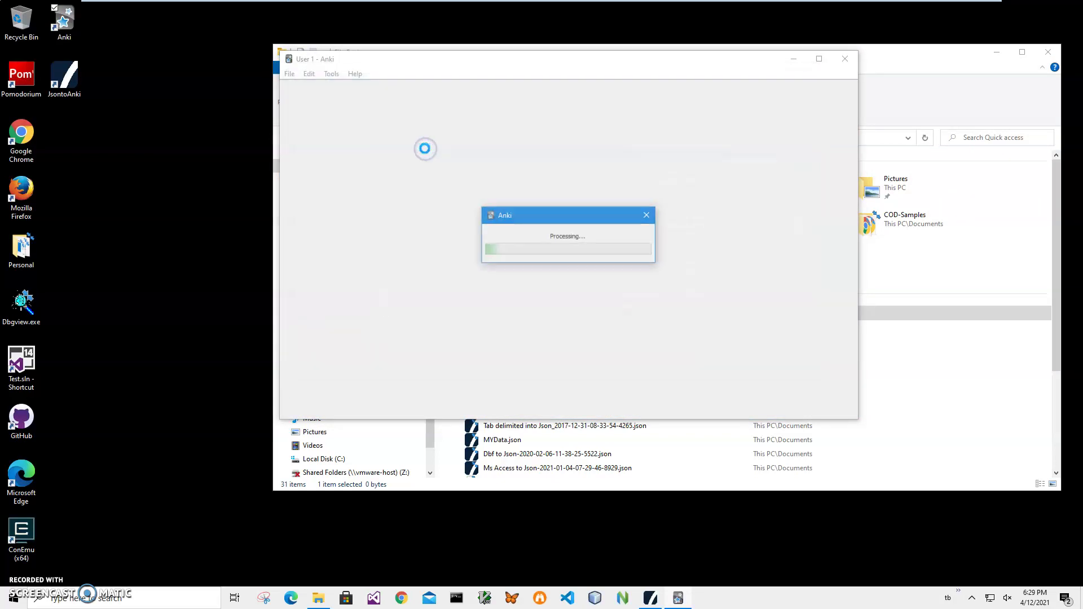
left_click(683, 344)
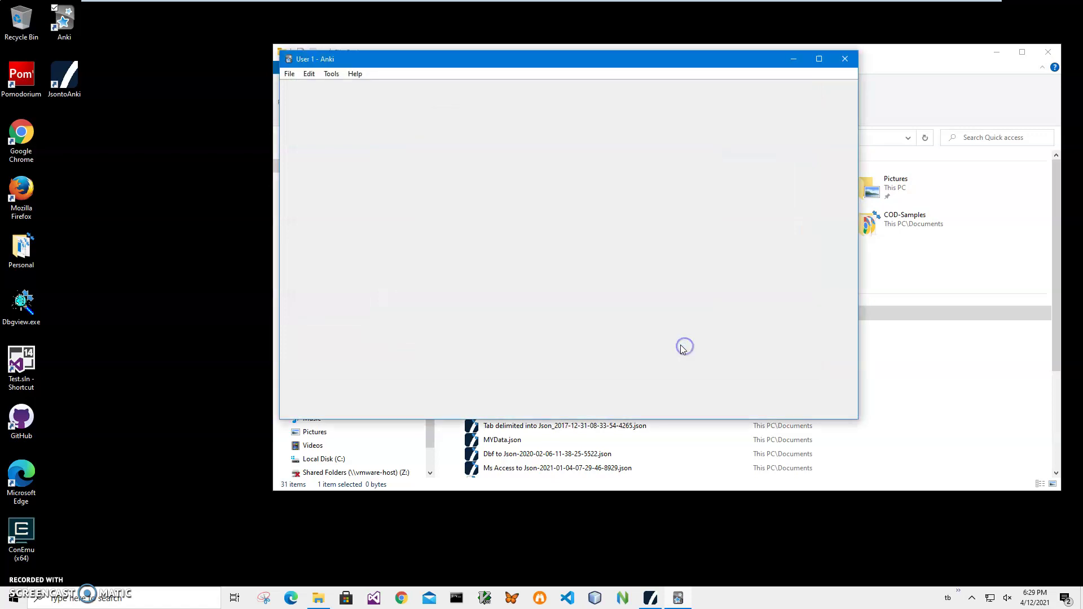
Step: Choose the Movies deck in Tools > Study Deck to study it
left_click(331, 73)
left_click(344, 88)
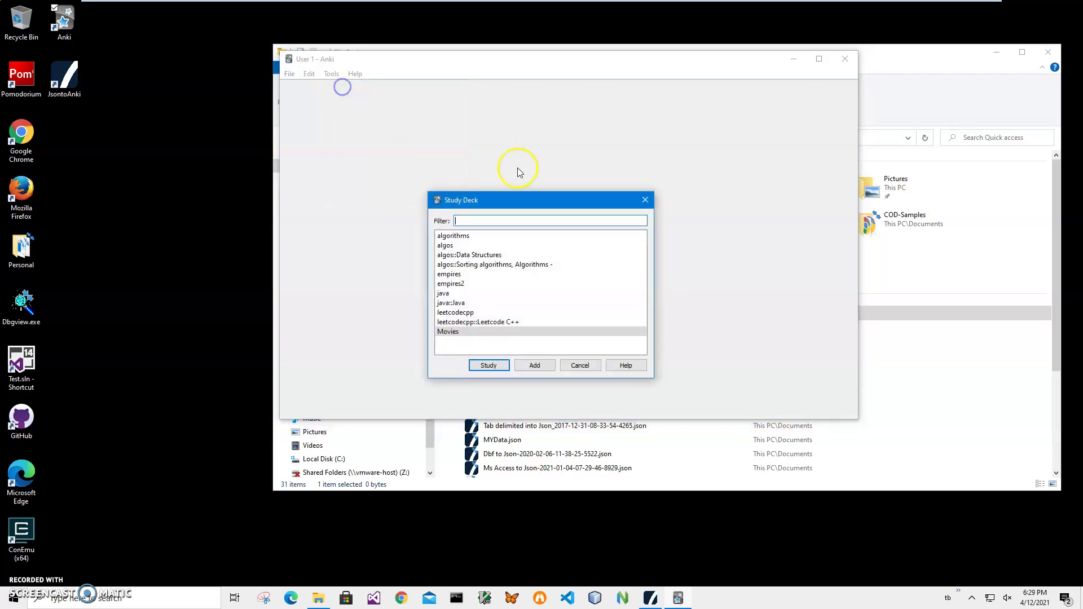
left_click(460, 333)
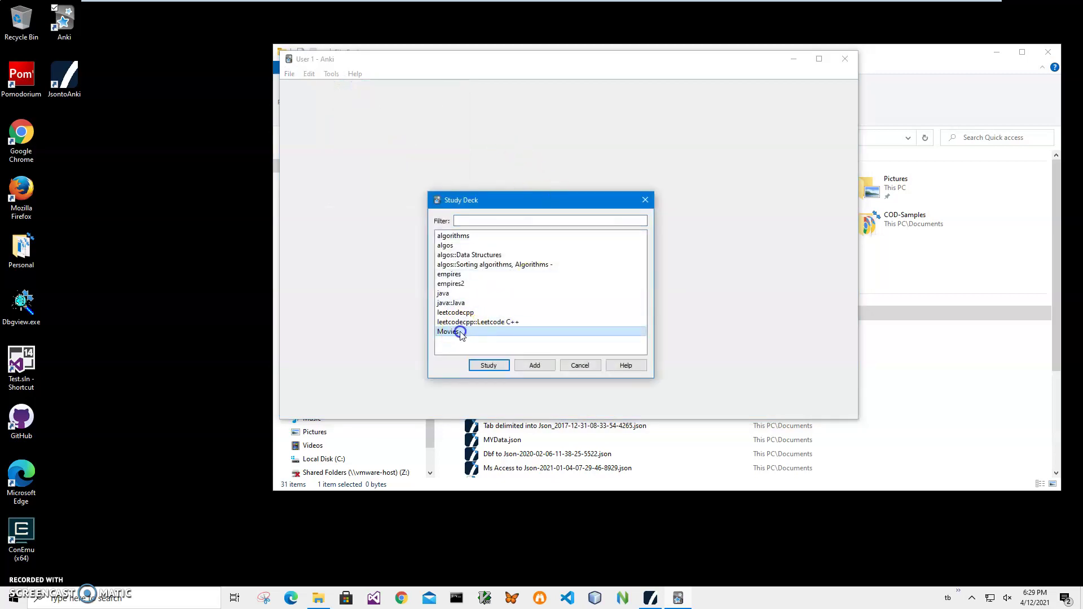
left_click(488, 366)
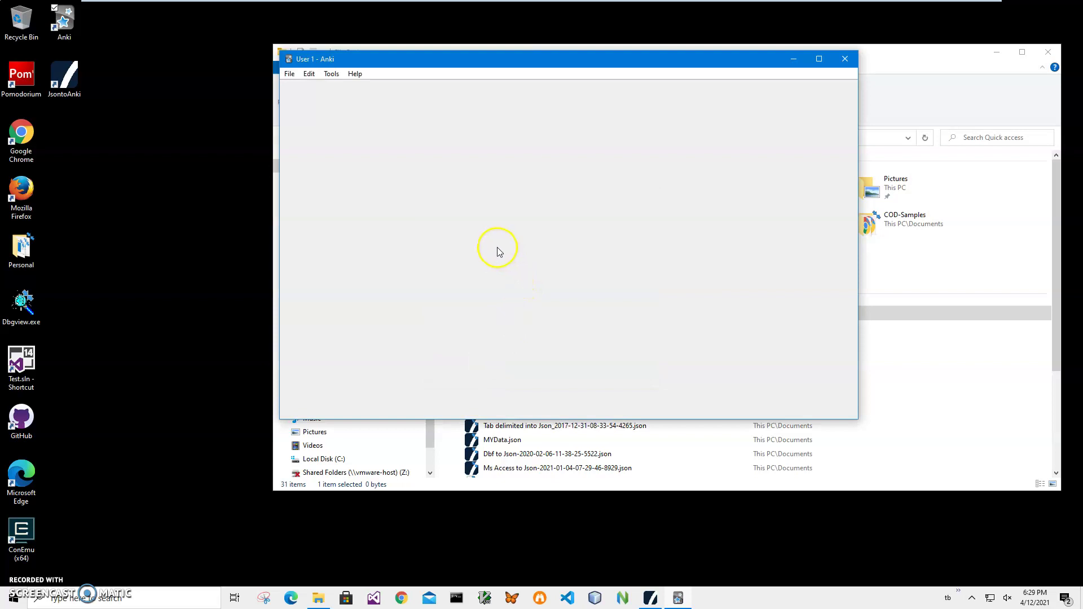
left_click(335, 76)
left_click(358, 87)
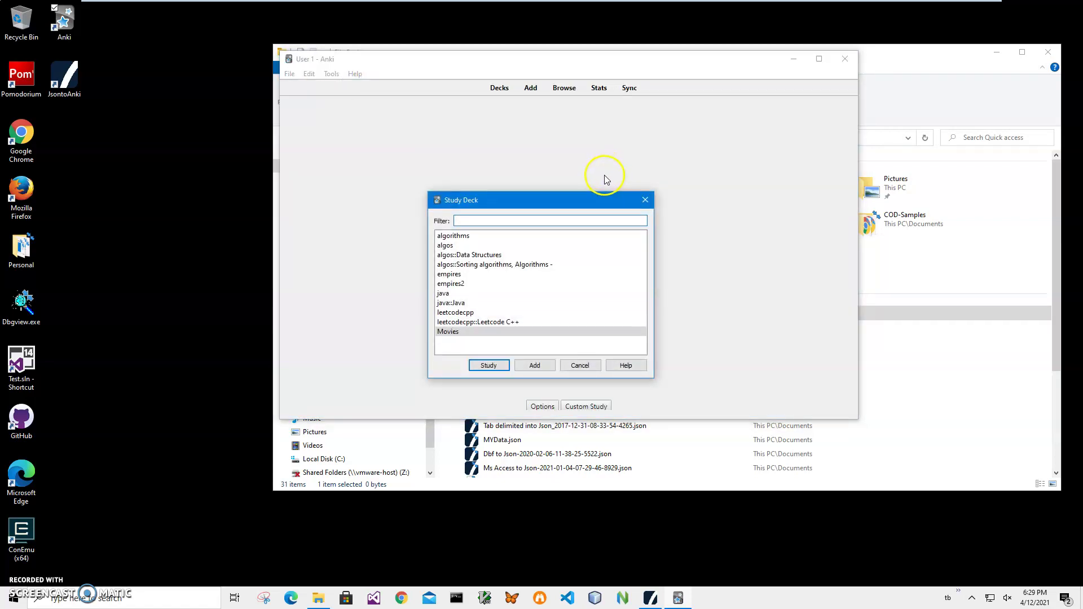
Step: Review Iron Man (Year:2008), rate it, then reveal Captain America's answer, Year:2011
left_click(648, 200)
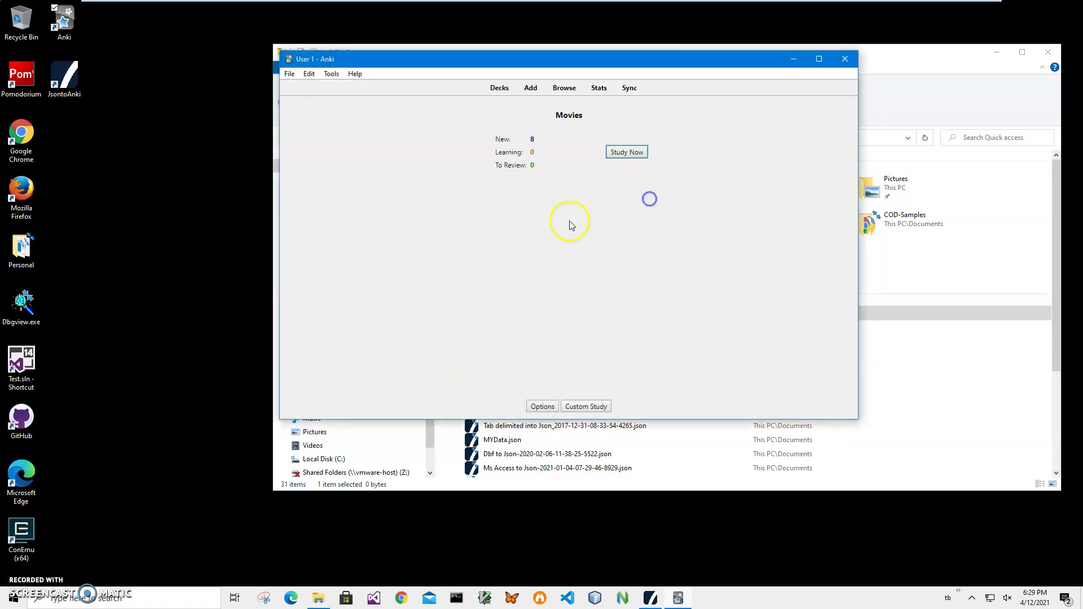
left_click(625, 153)
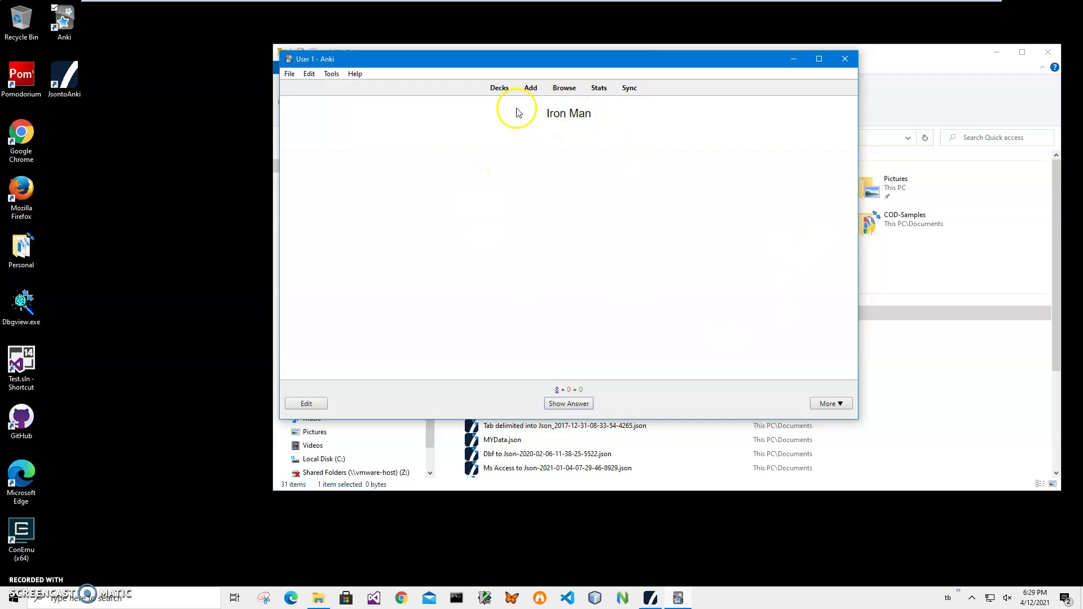
left_click(581, 405)
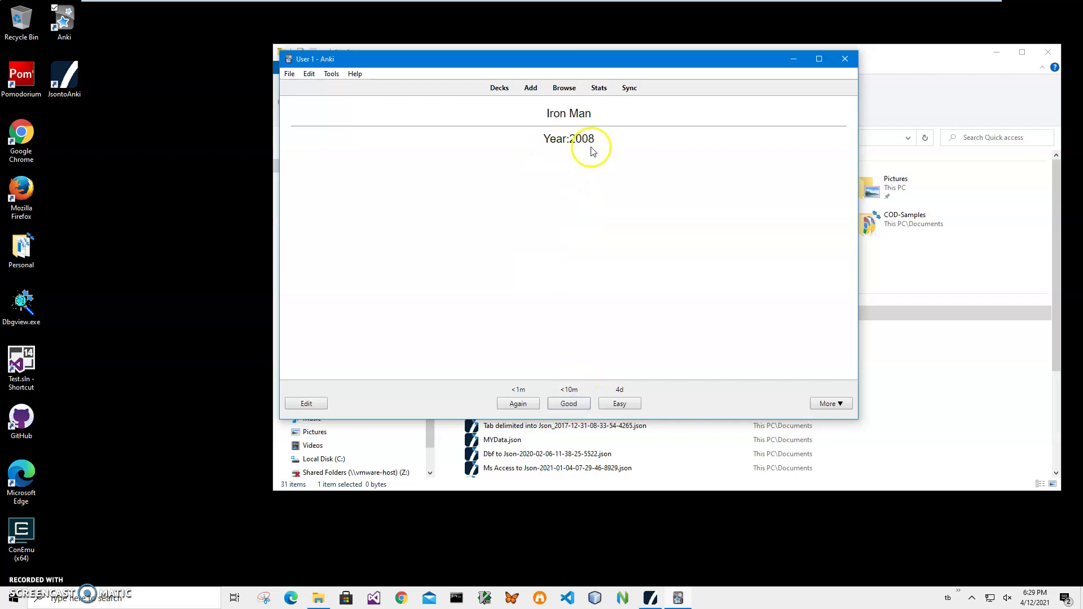
left_click(527, 404)
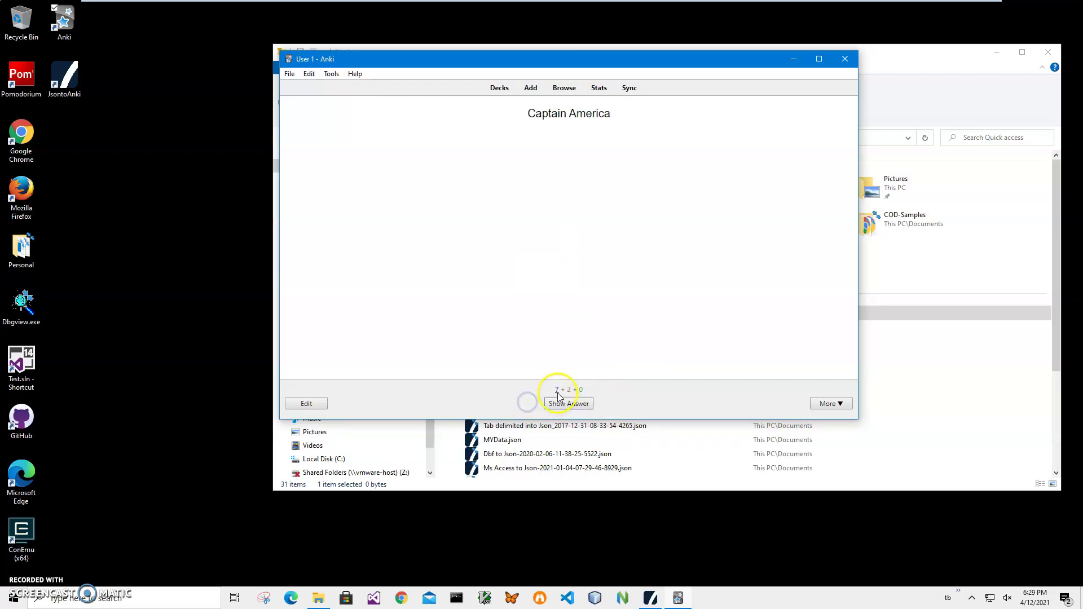
left_click(590, 403)
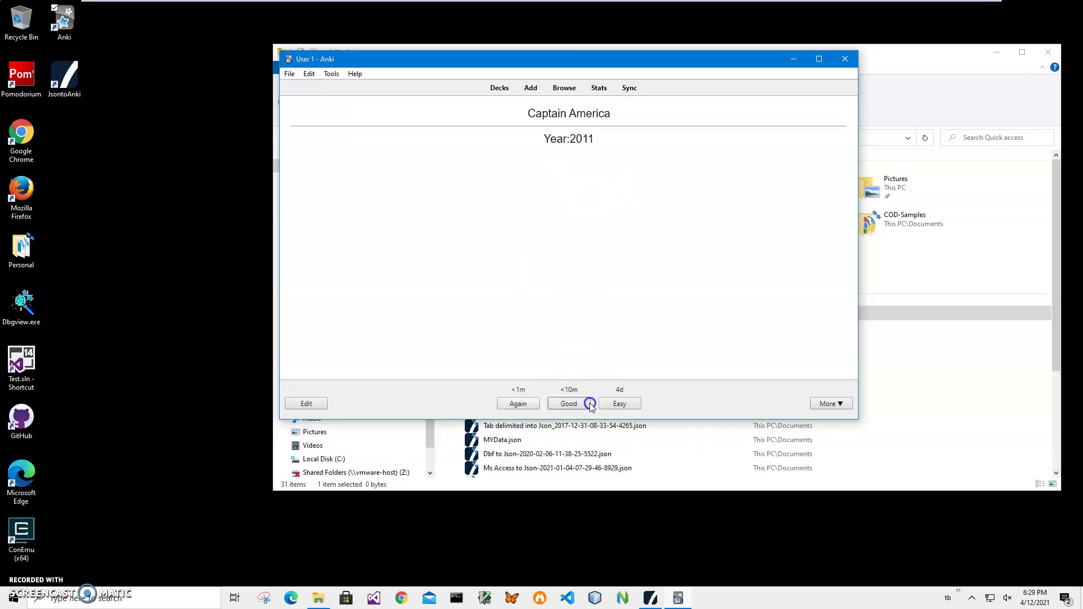